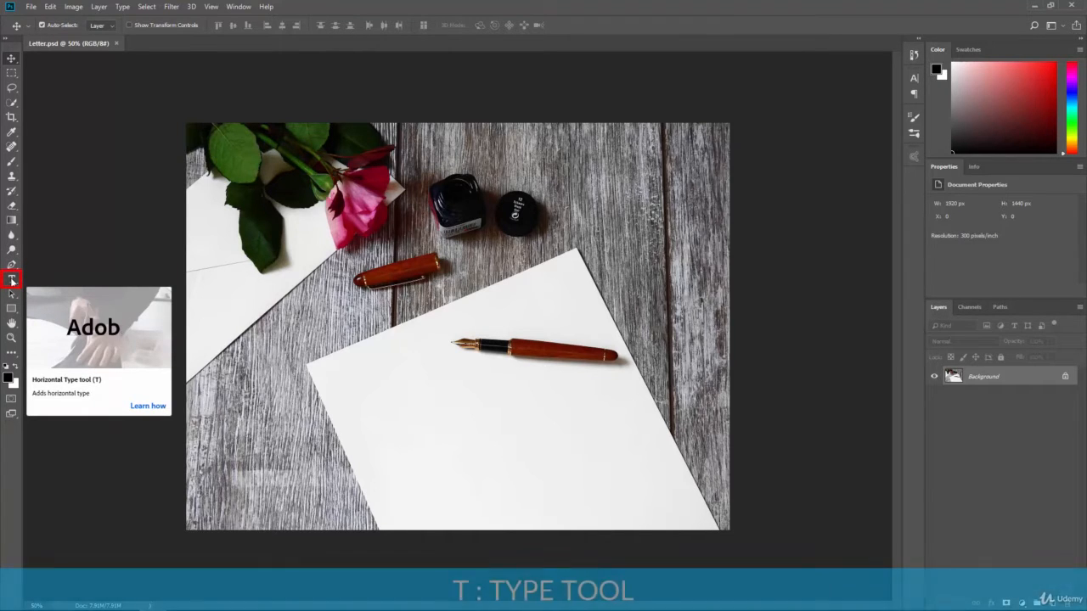
Step: Add the horizontal text "Hello" on the blank sheet of paper, near its left edge below the pen
click(12, 280)
click(12, 281)
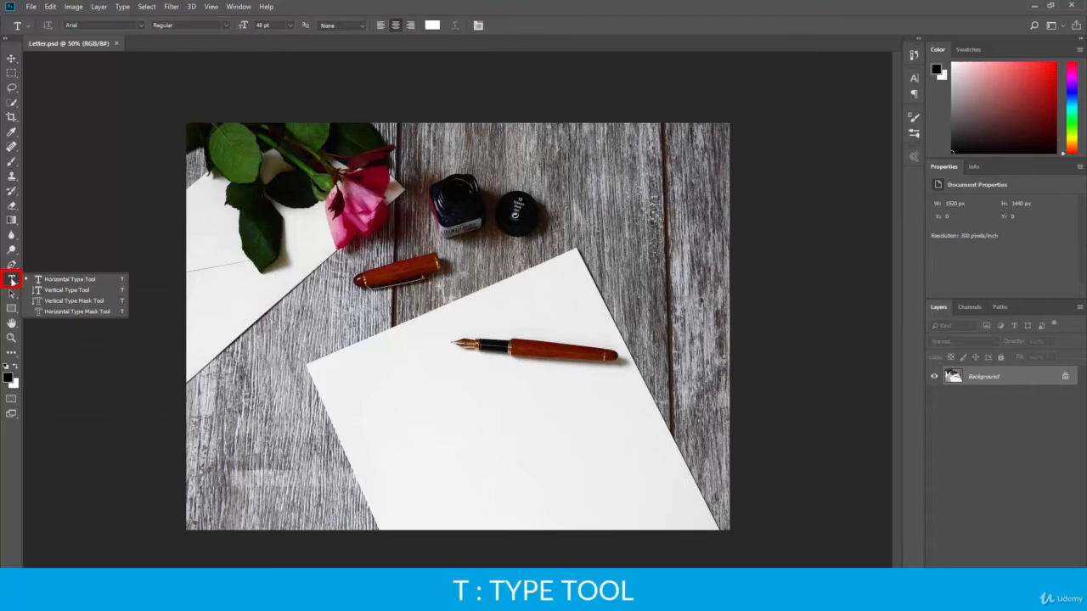
click(99, 279)
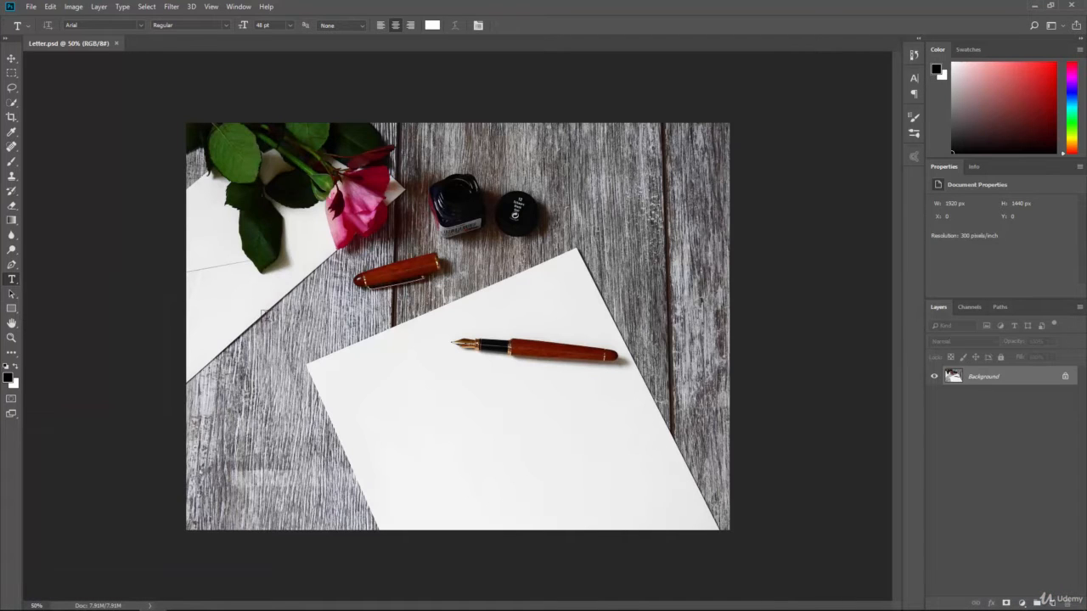
click(398, 418)
text(Hello)
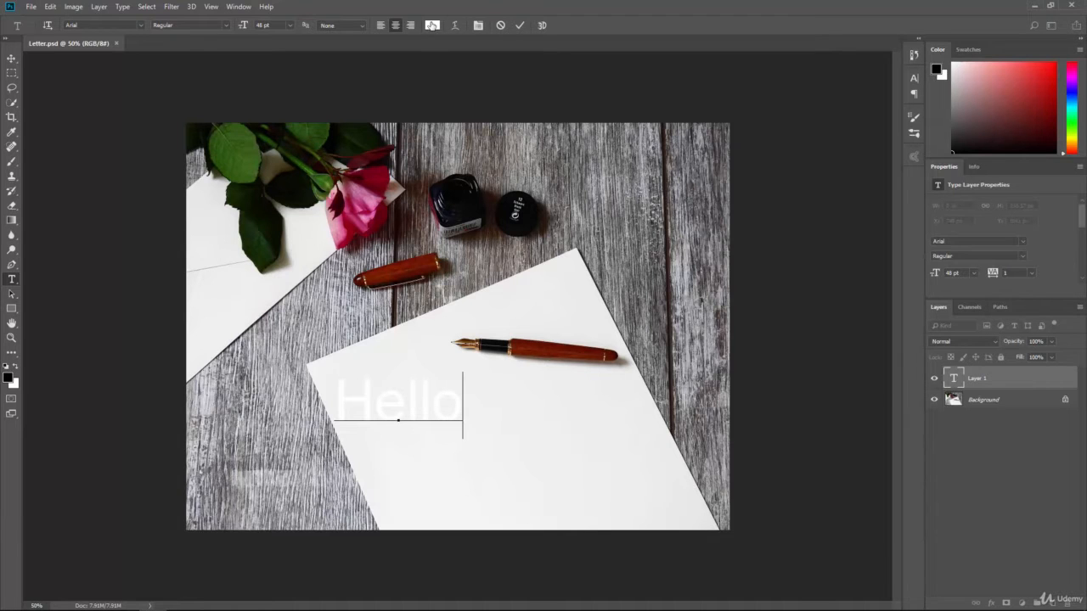
Step: Set the "Hello" text colour to black (000000) and move the text to the middle of the paper below the pen
click(432, 24)
text(000000)
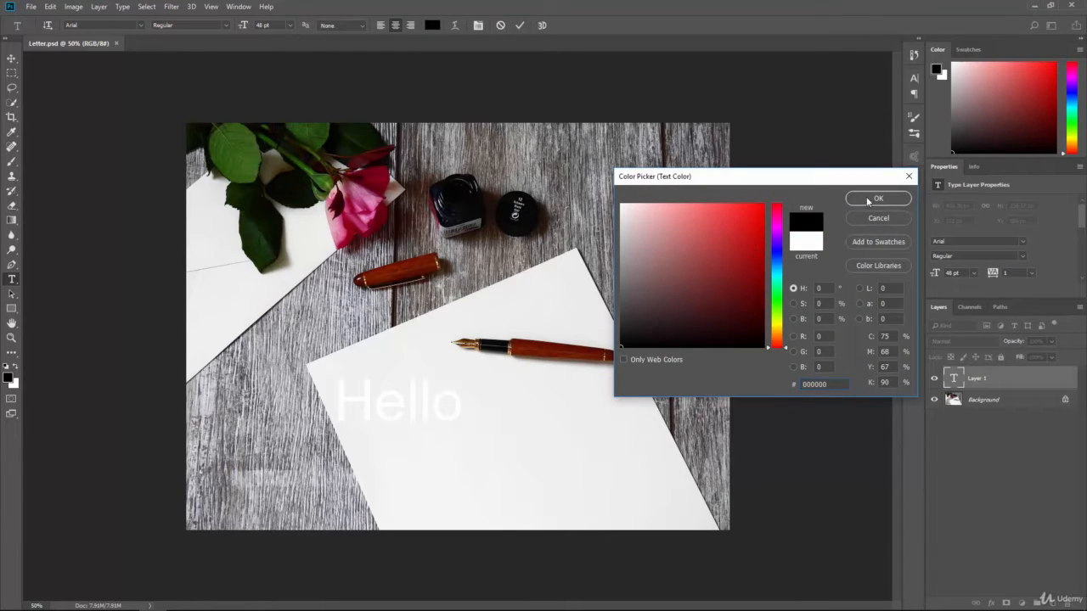
click(868, 200)
double_click(402, 409)
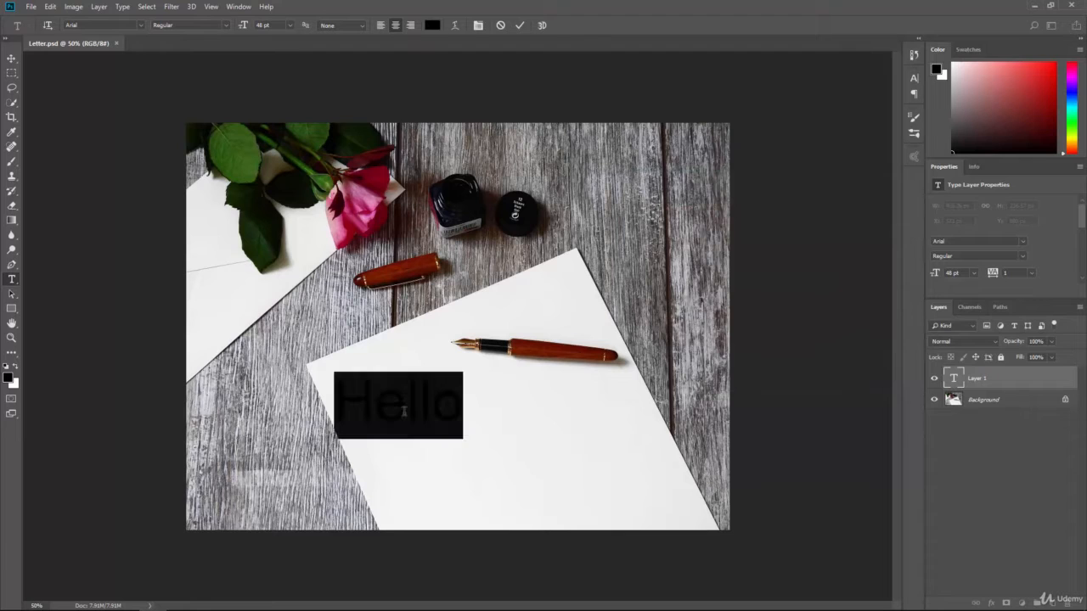
click(432, 24)
text(000000)
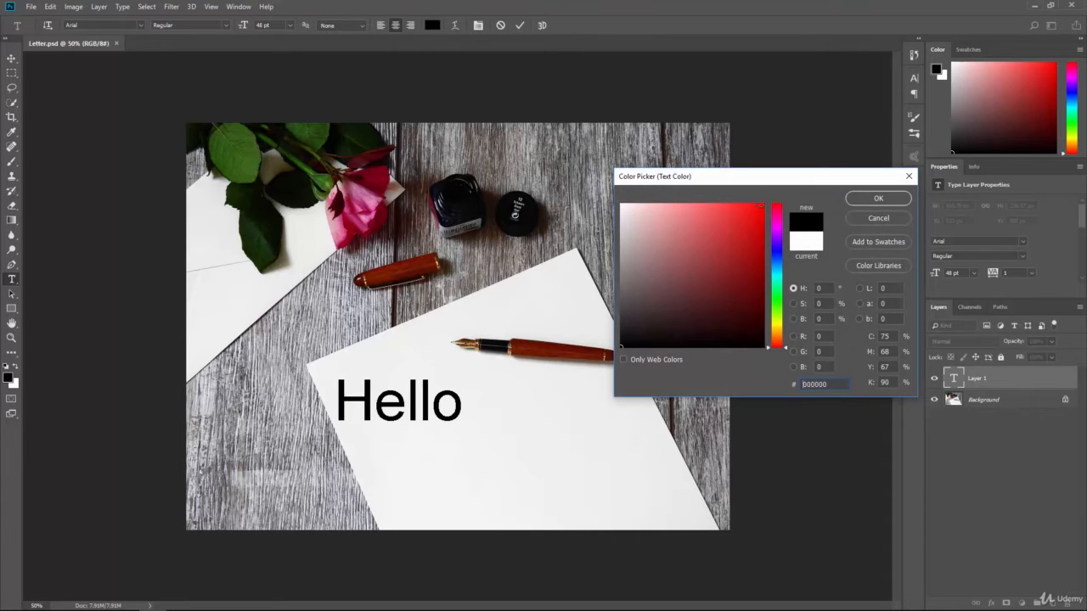
click(868, 200)
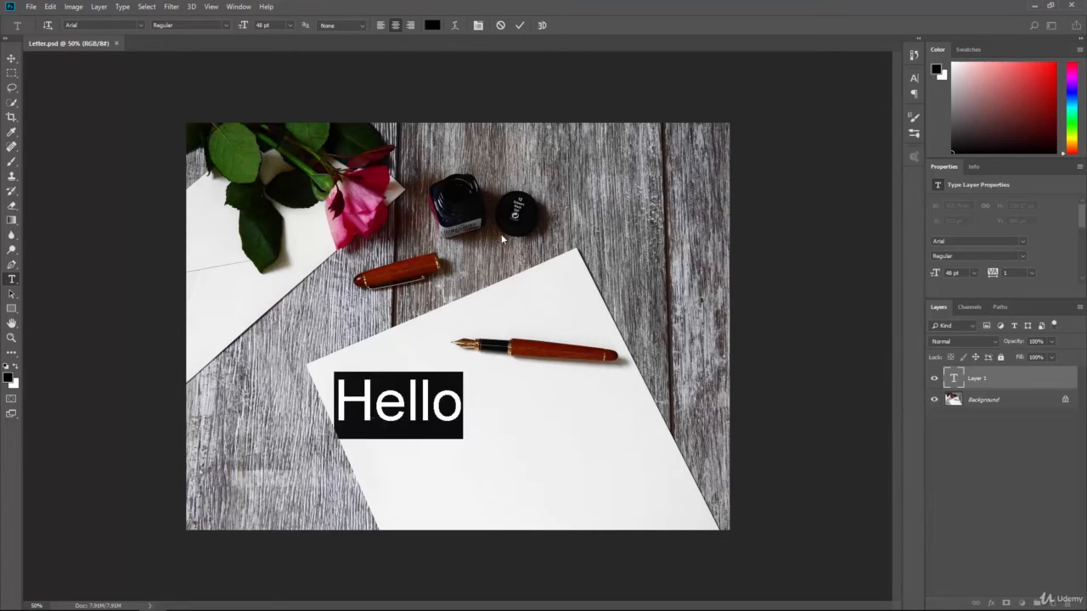
click(11, 58)
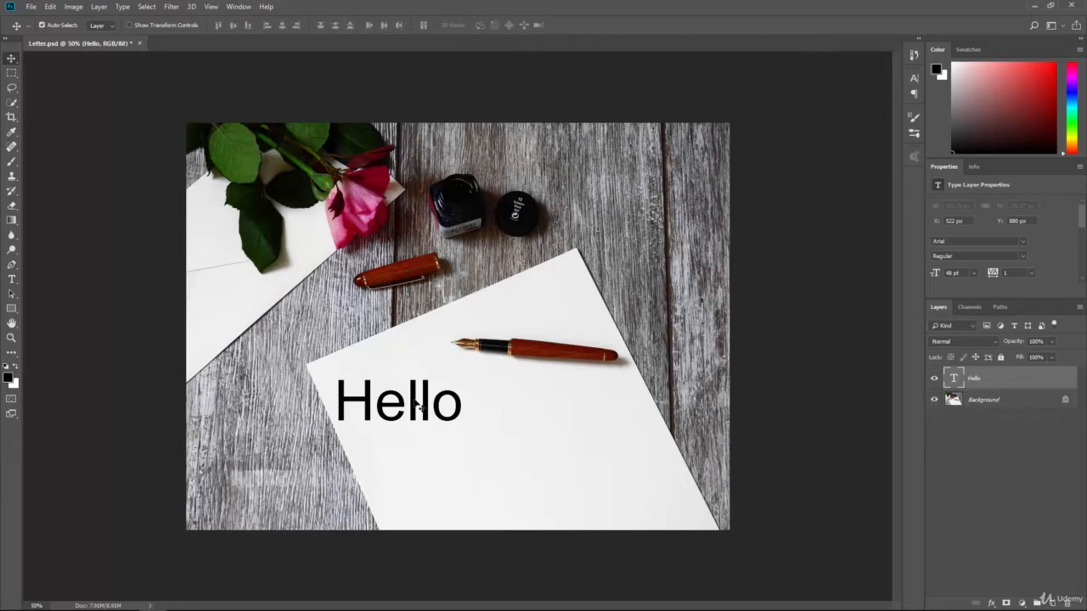
drag(419, 406, 475, 412)
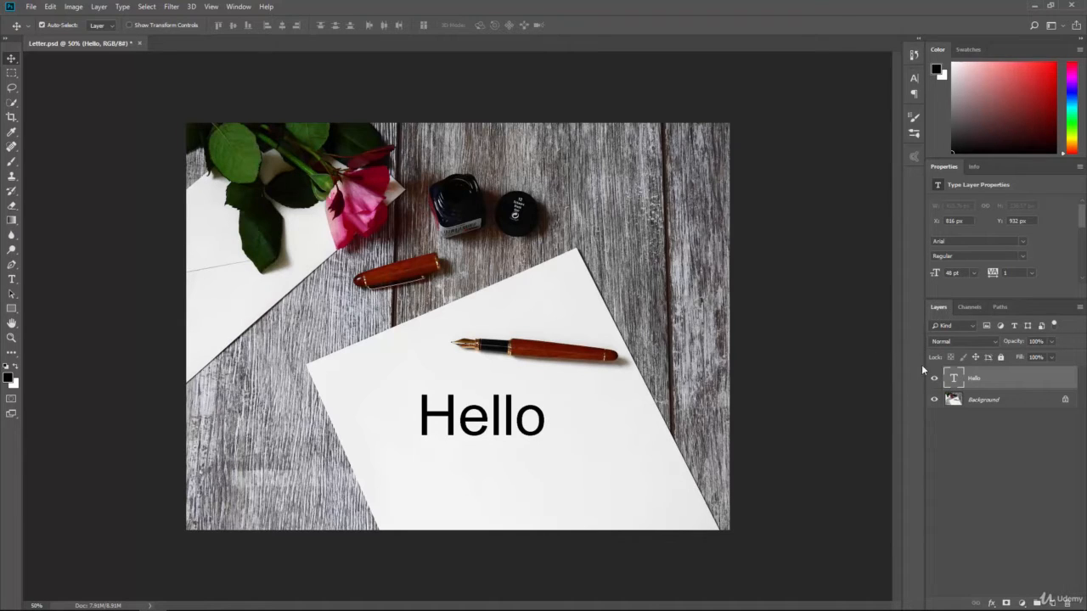
click(11, 280)
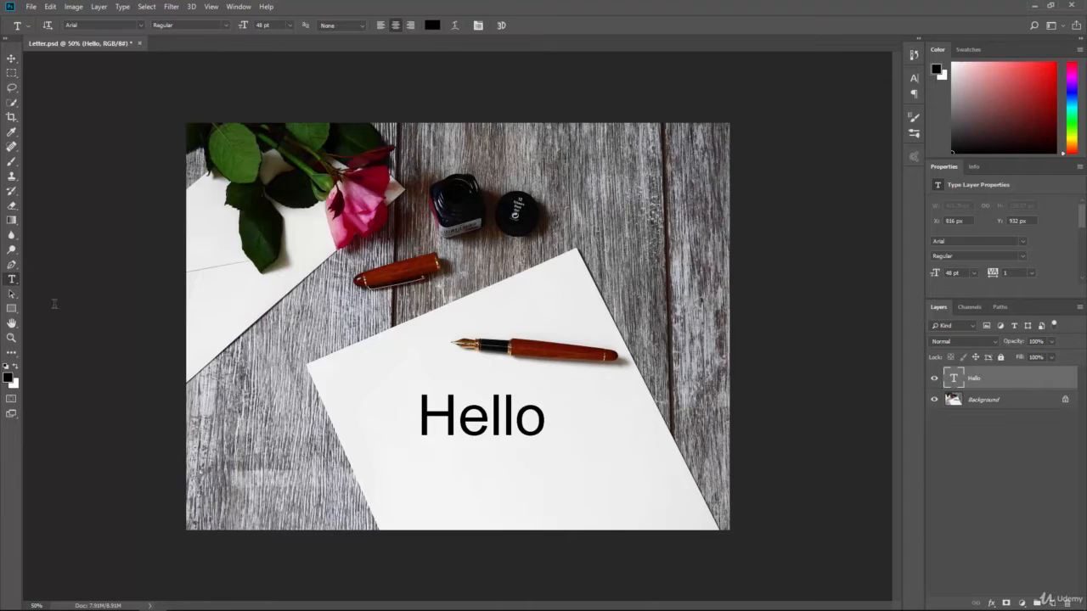
click(429, 503)
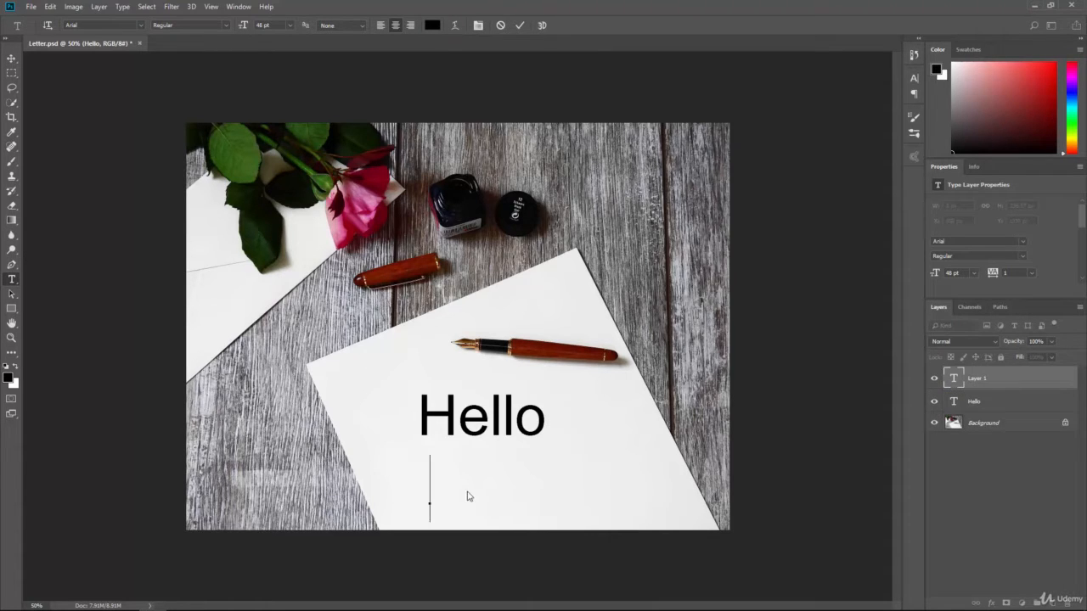
drag(992, 383, 1068, 603)
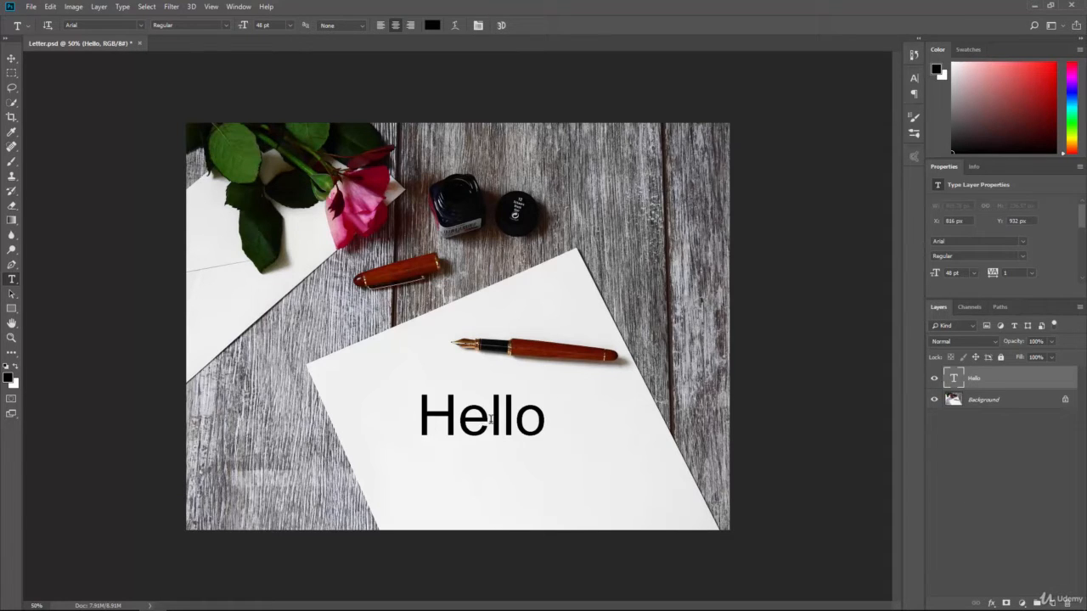
Step: Edit the "Hello" text on the paper by deleting its first two letters and retyping "He"
click(490, 419)
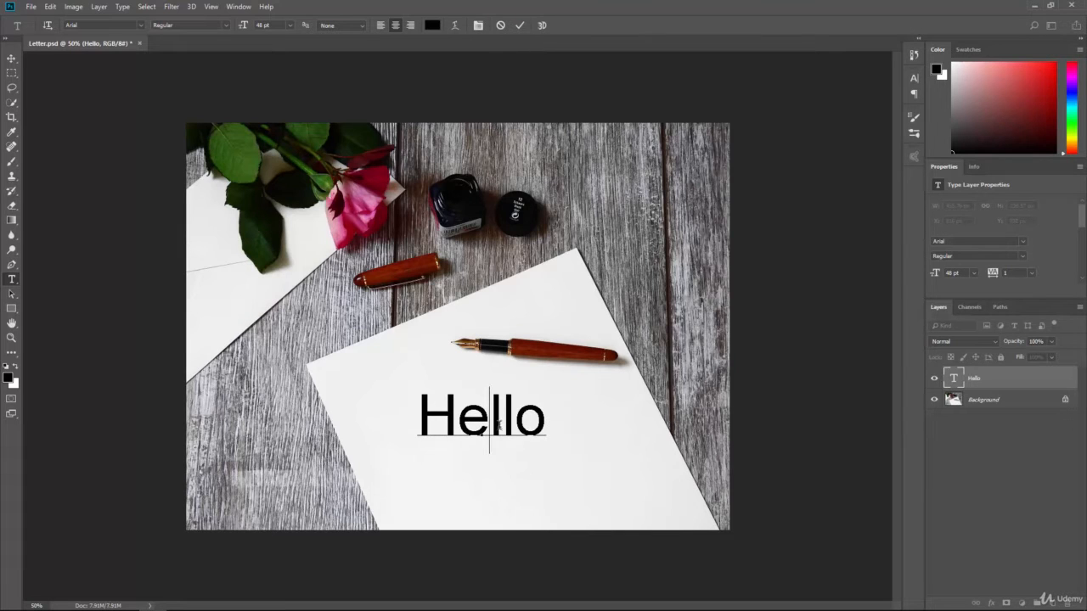
key(Left)
key(BackSpace)
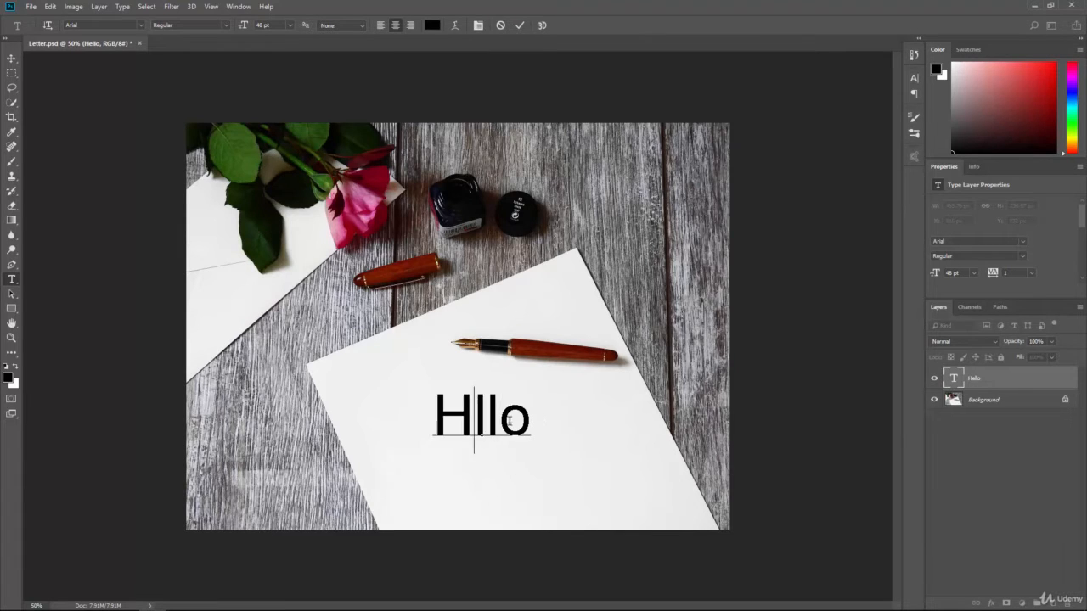
key(BackSpace)
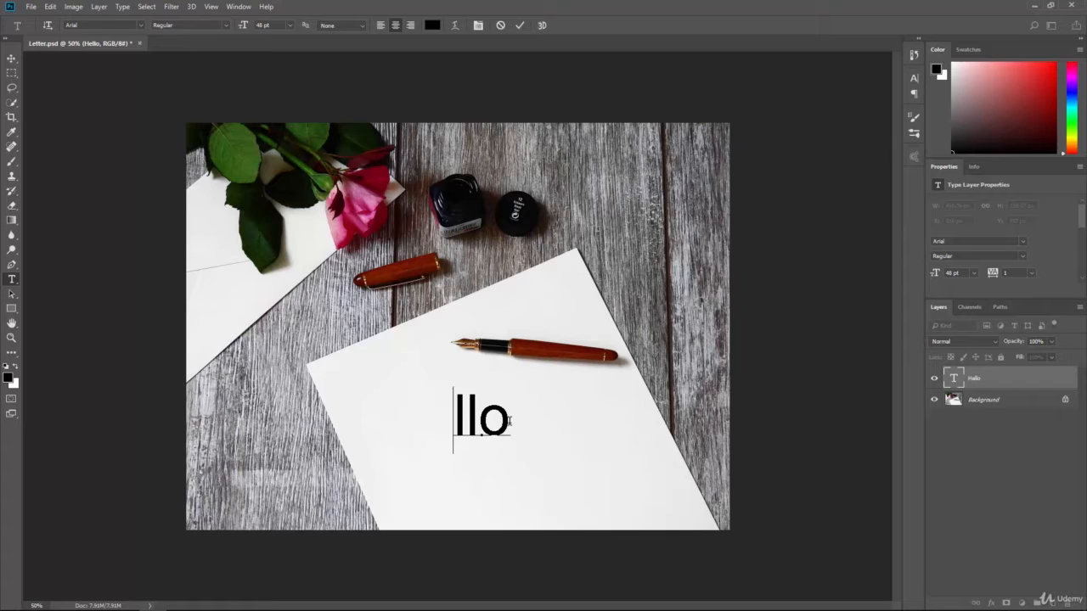
text(He)
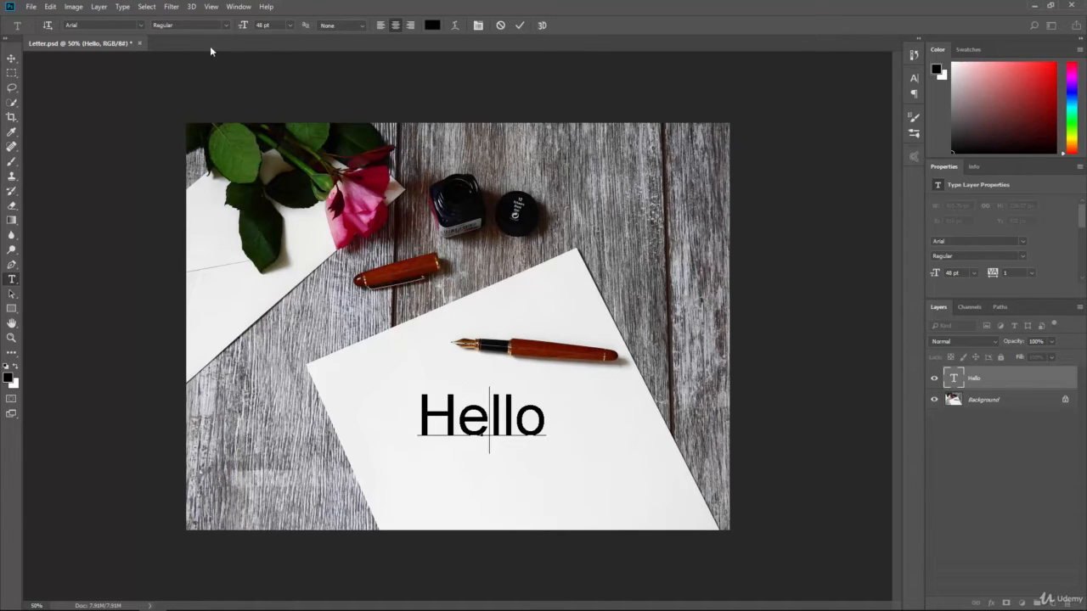
Step: Change the "Hello" text to vertical orientation and move it to the upper-right corner of the image
click(433, 414)
click(47, 25)
click(12, 58)
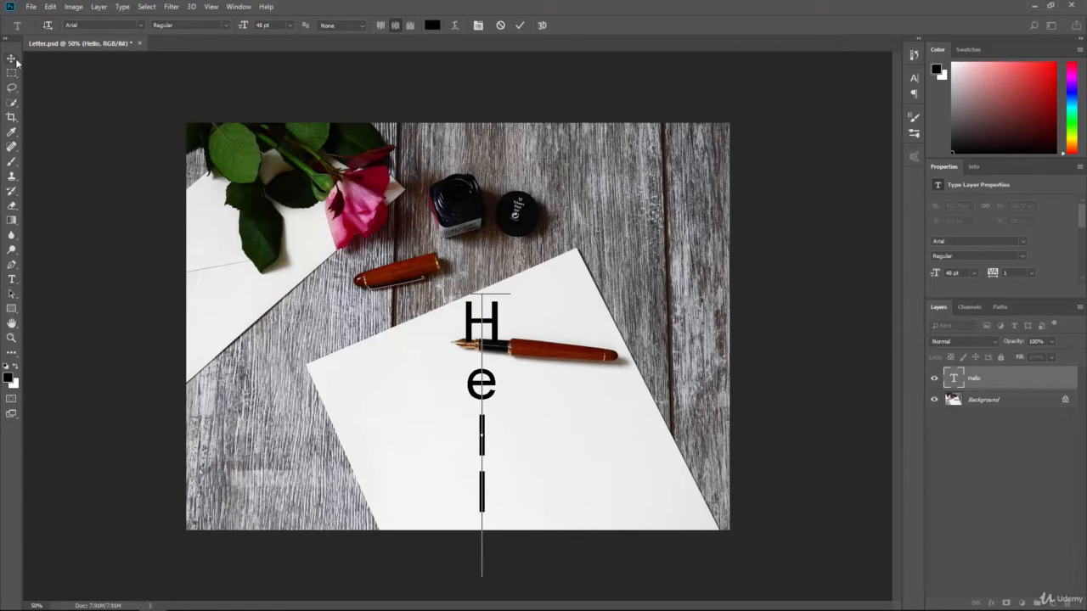
drag(500, 321, 723, 129)
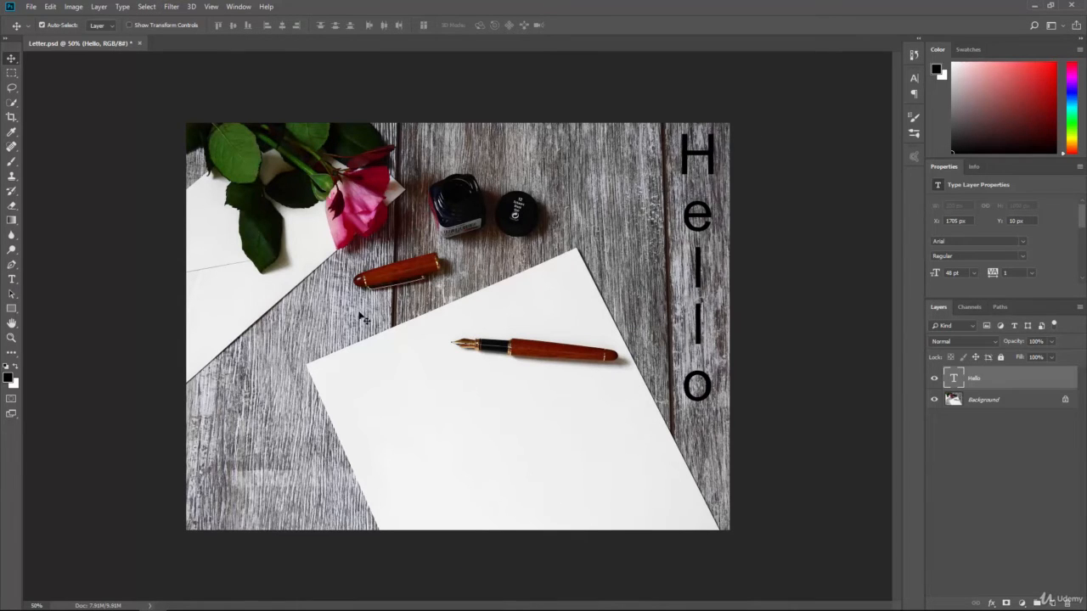
Step: Add a second "Hello" with the Vertical Type tool, level with and left of the first, and delete its layer
click(11, 280)
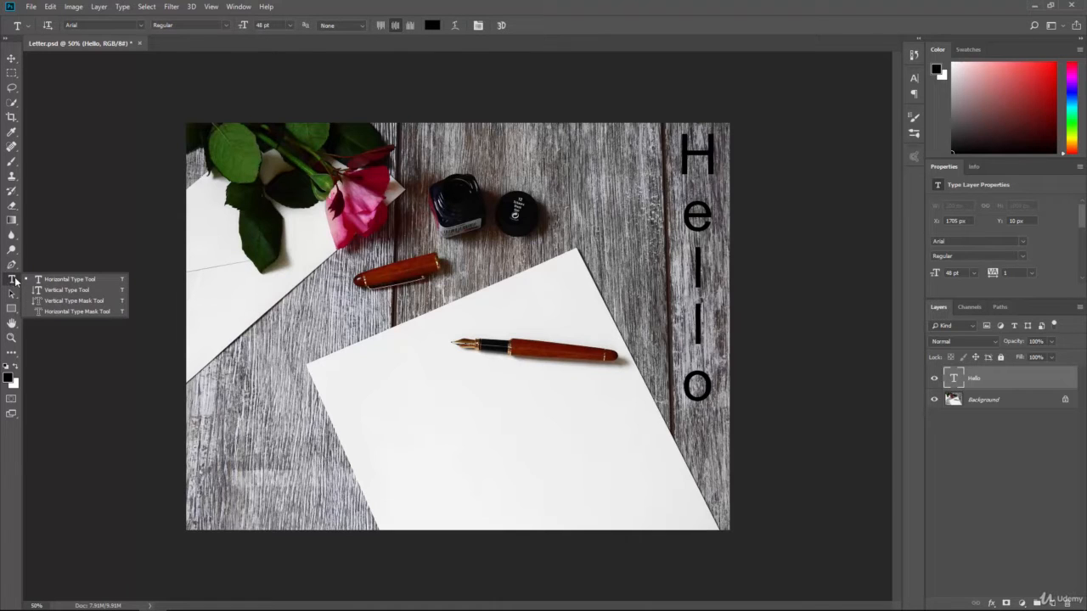
click(73, 289)
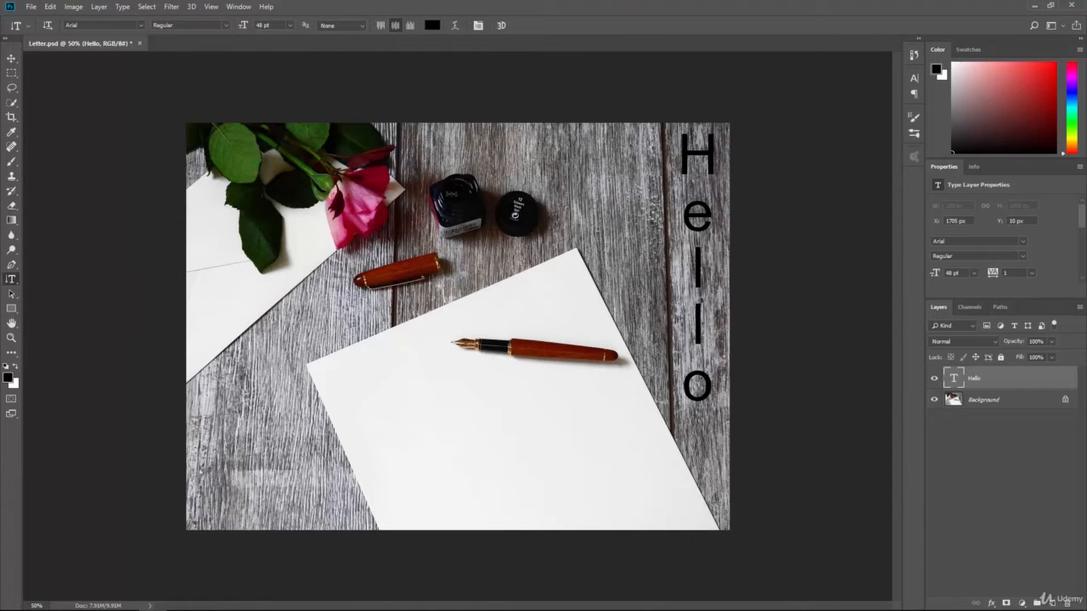
click(650, 214)
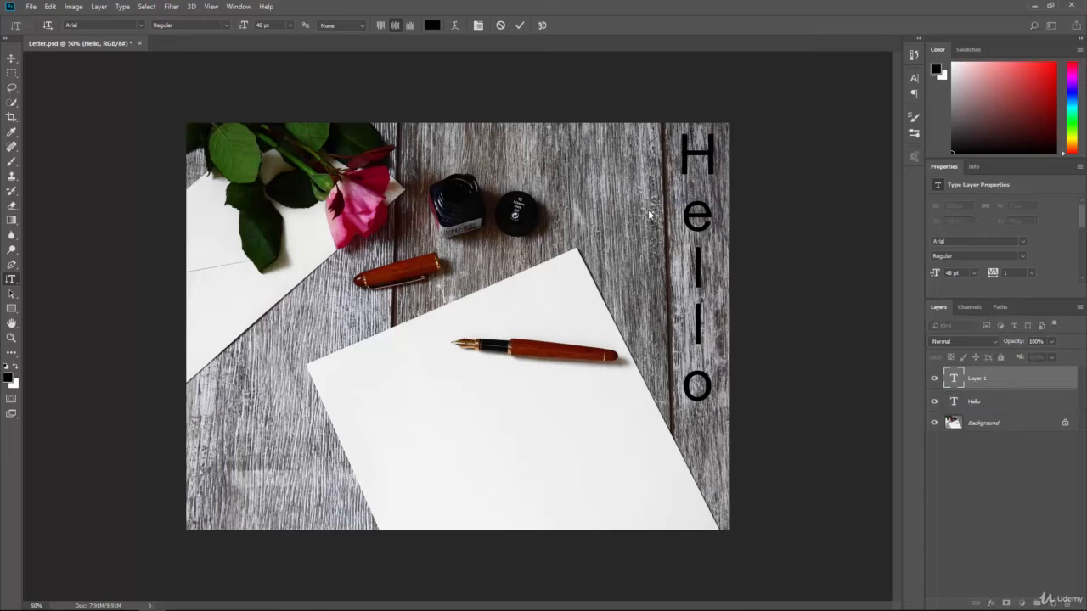
text(Hello)
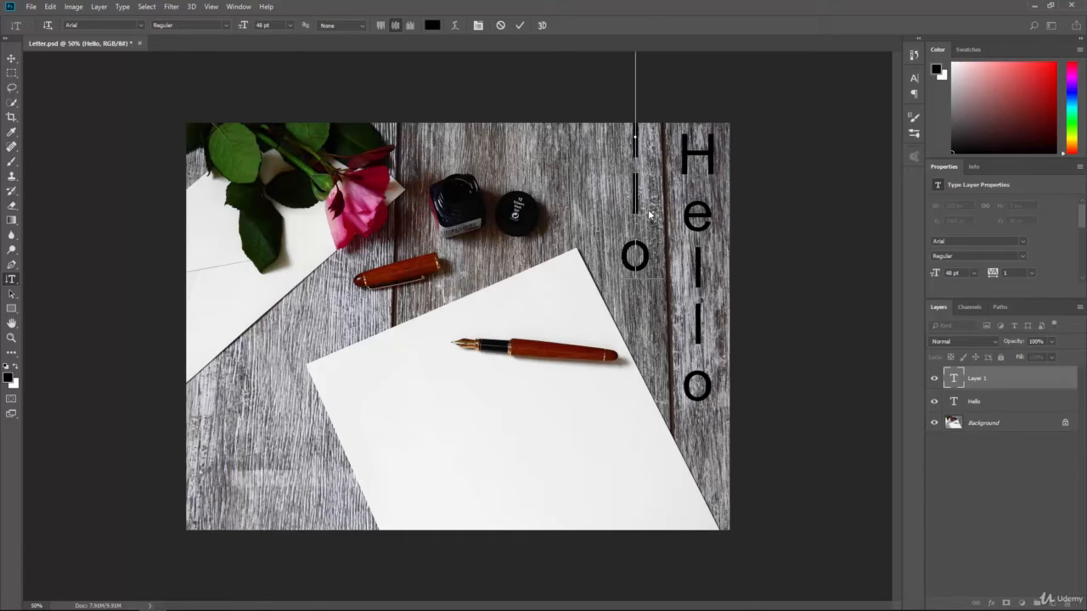
click(12, 57)
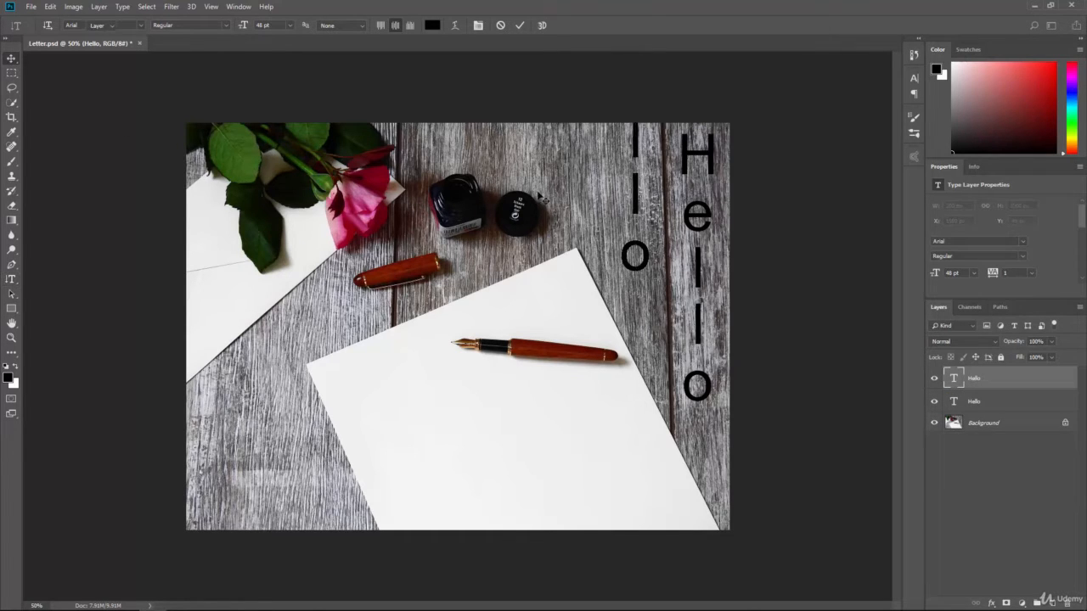
drag(649, 258, 650, 386)
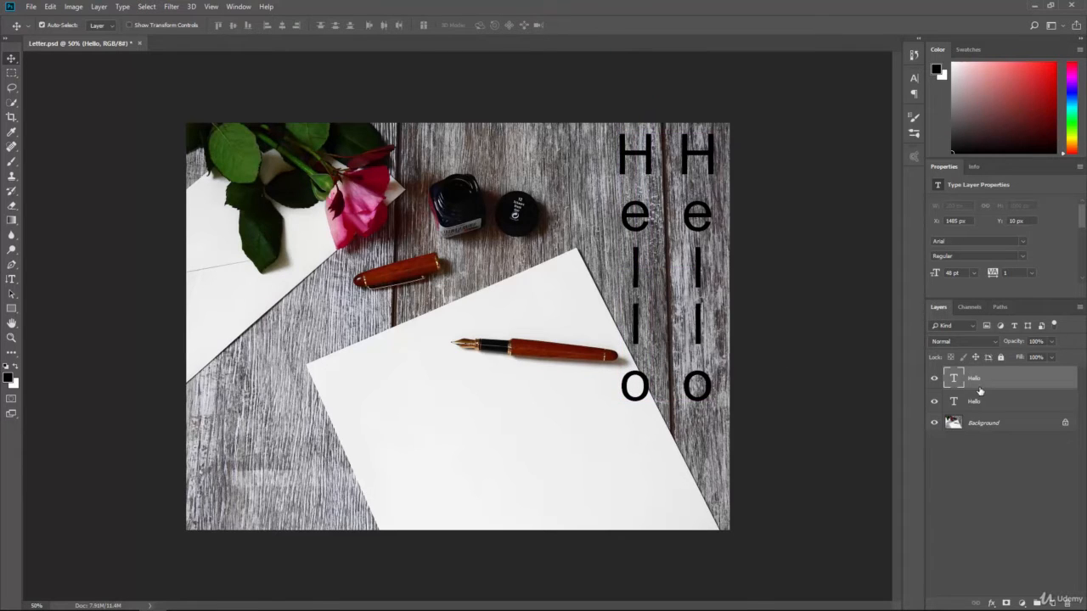
drag(994, 391, 1065, 603)
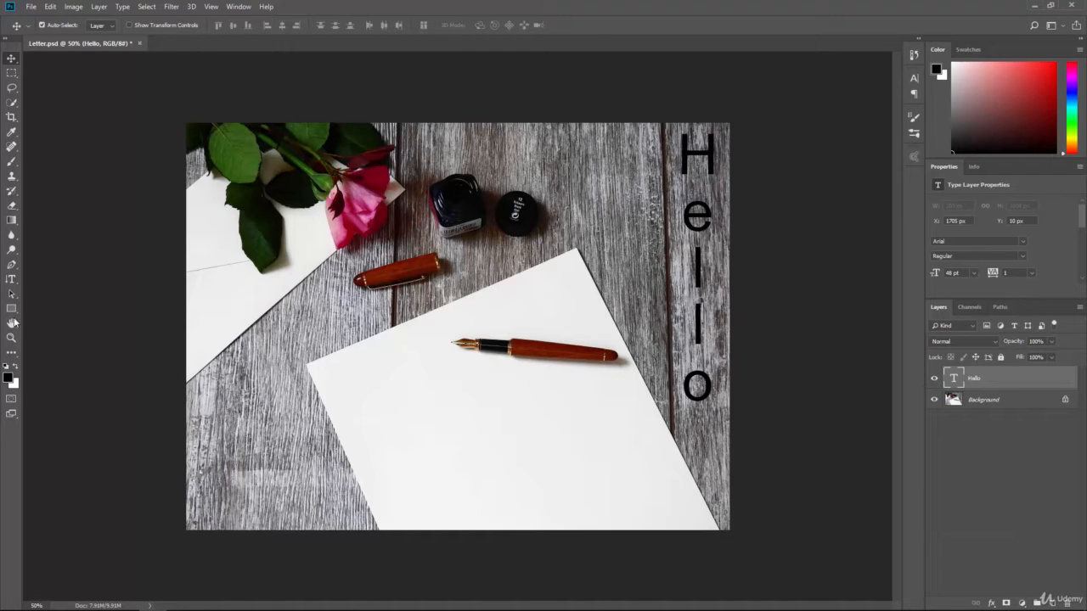
Step: Switch the "Hello" text to horizontal orientation and move it onto the paper just below the pen
right_click(12, 279)
click(72, 279)
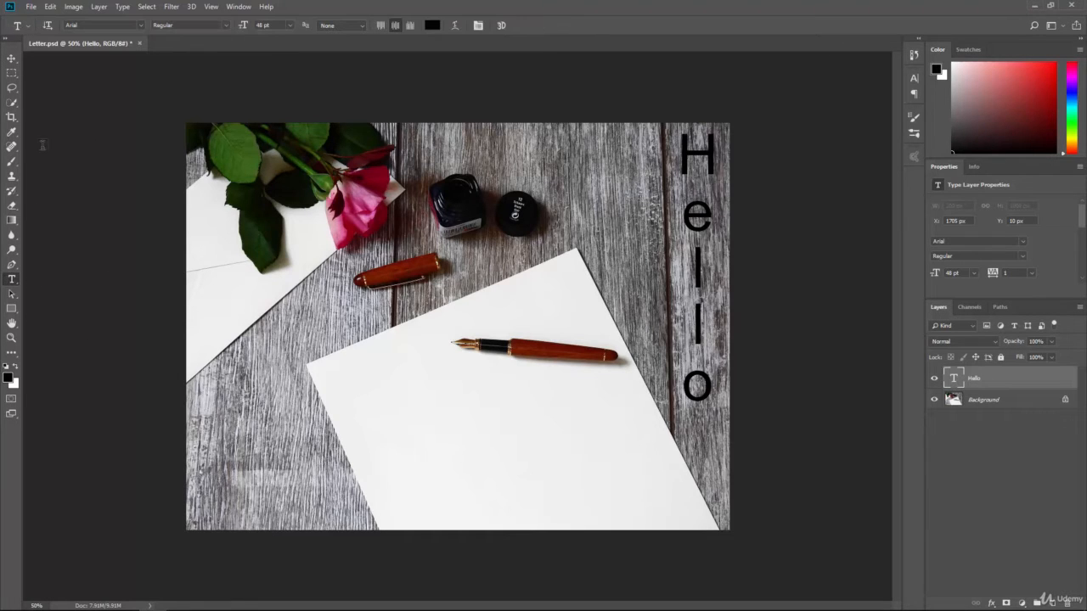
click(47, 25)
click(11, 57)
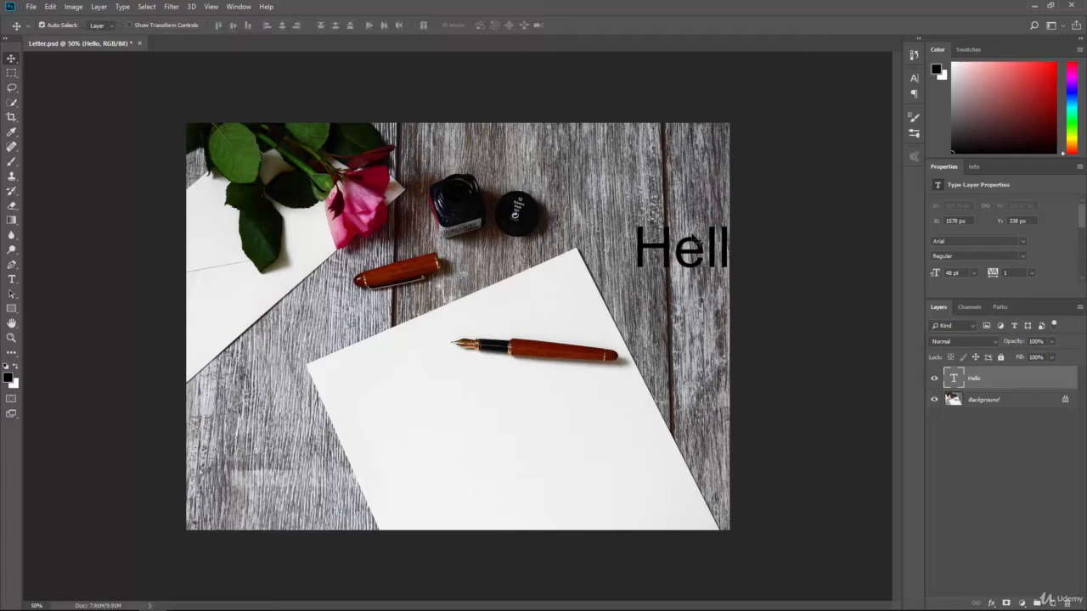
drag(685, 255, 488, 414)
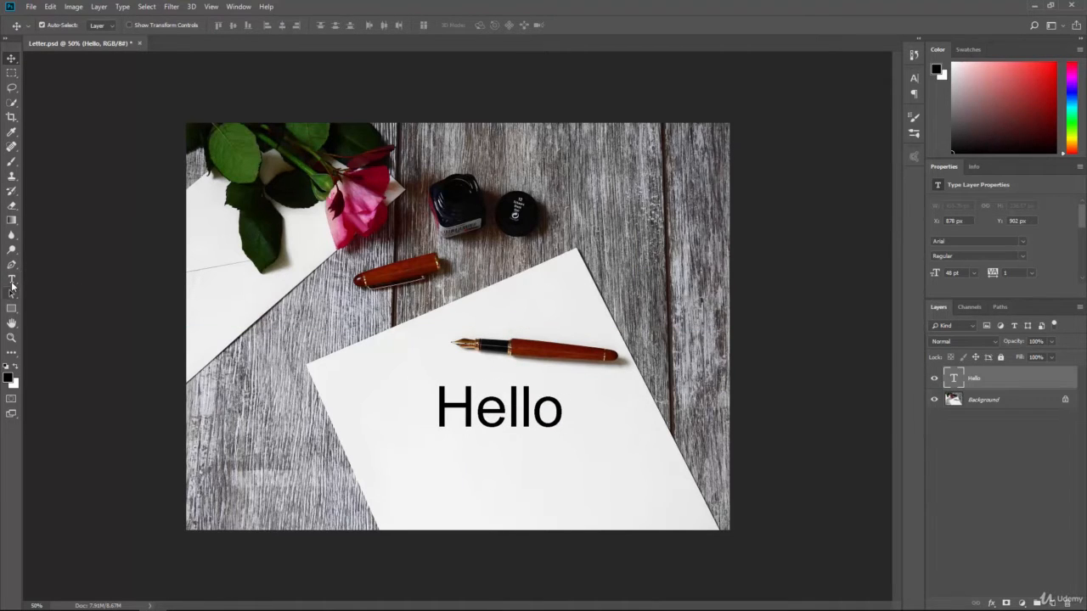
Step: Create a text-shaped selection reading "Hello" with the Horizontal Type Mask tool, below the existing text on the paper
click(12, 281)
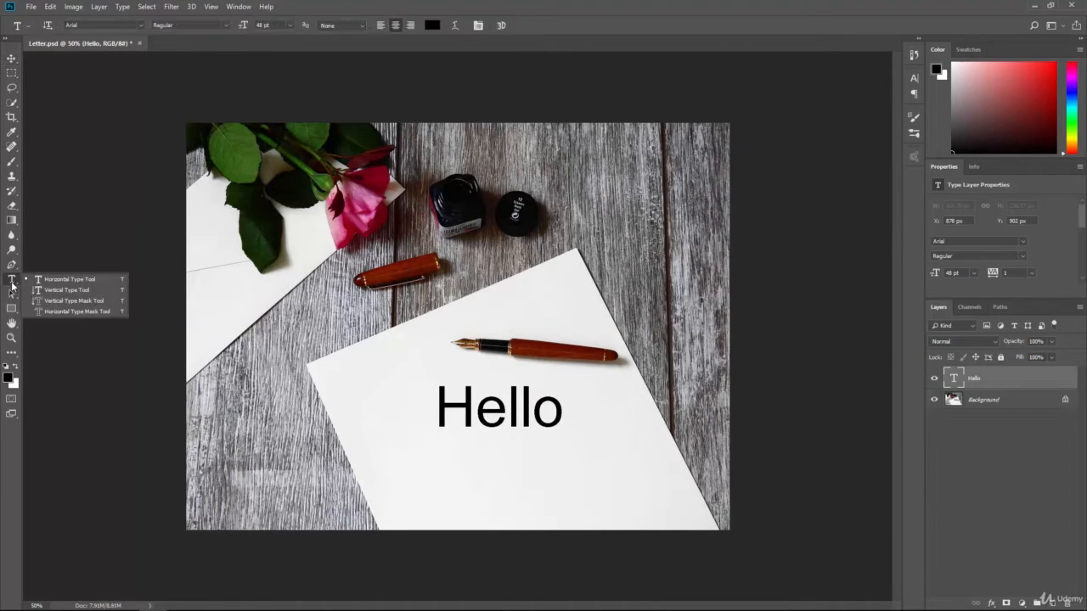
click(87, 312)
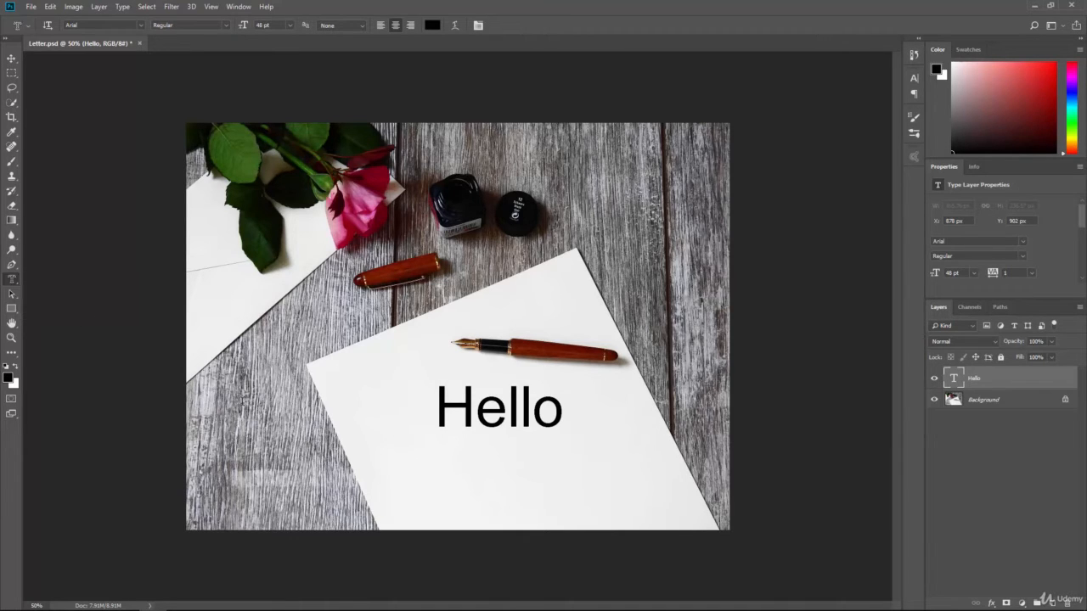
click(448, 480)
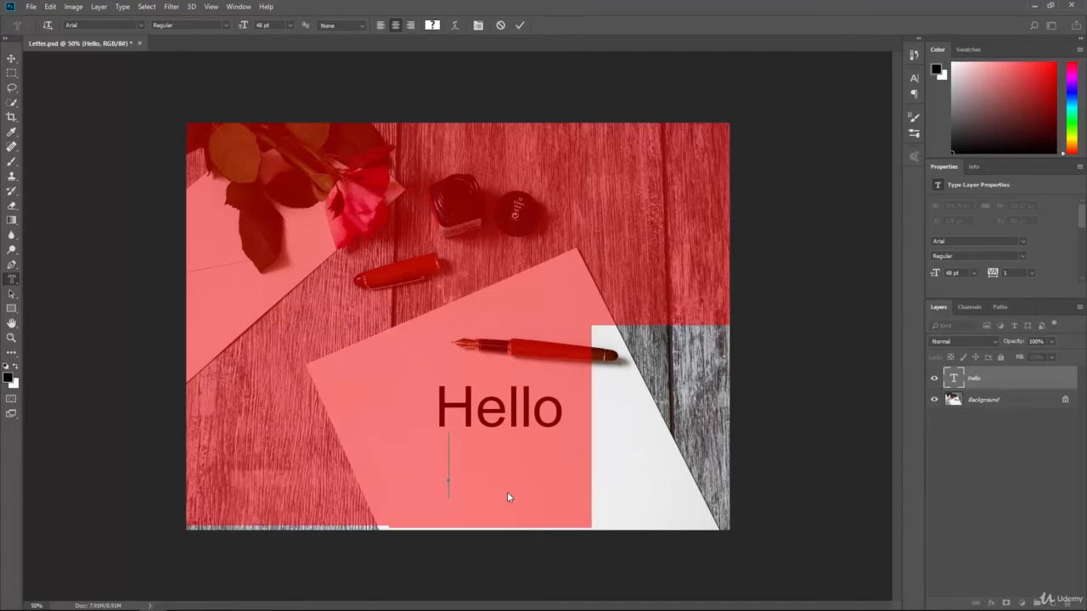
text(Hello)
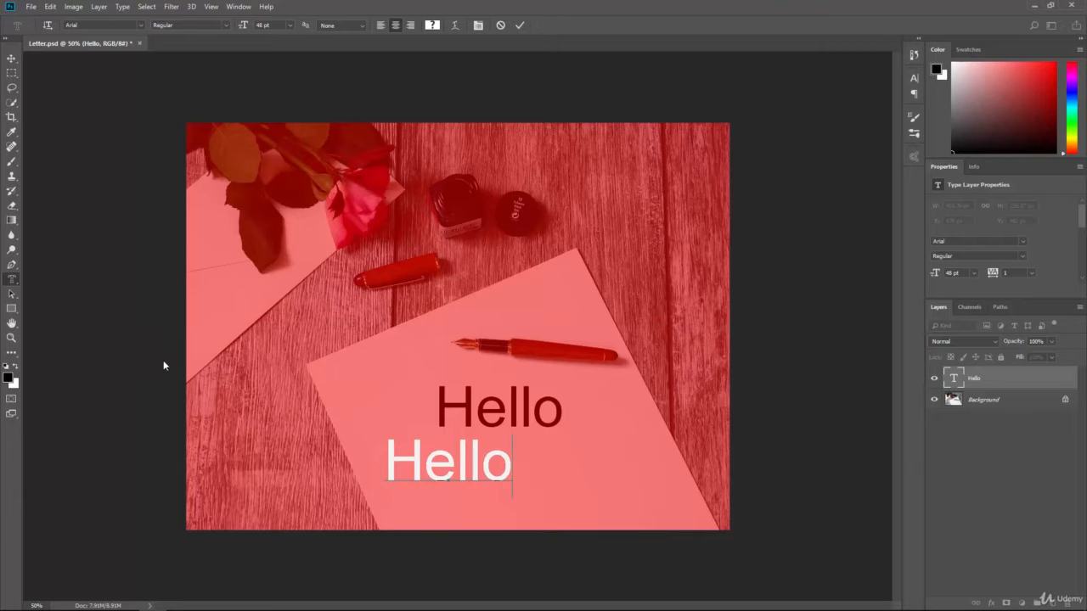
click(521, 26)
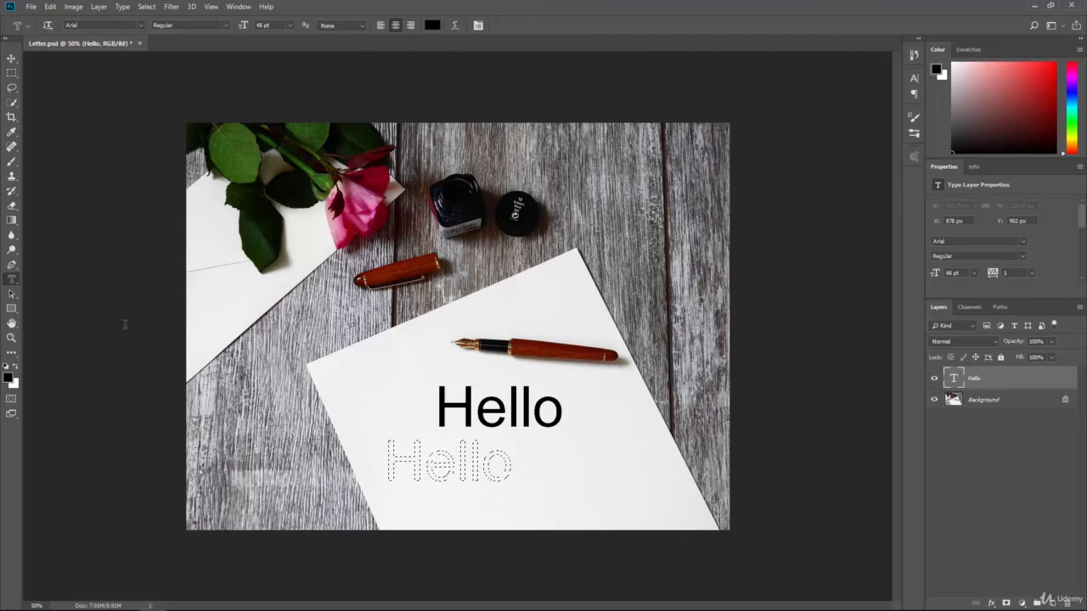
right_click(11, 283)
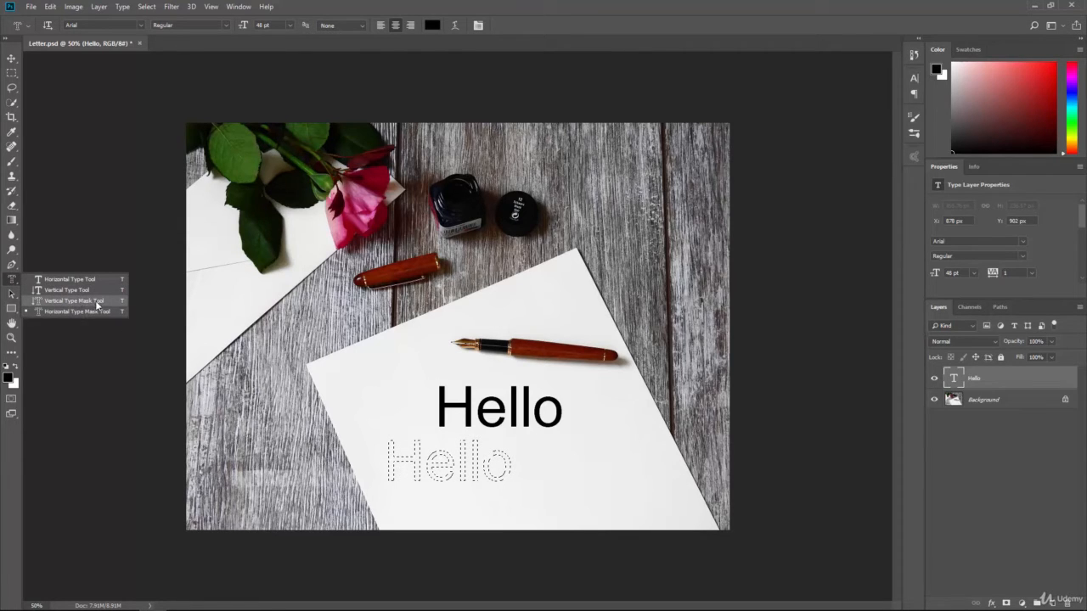
click(68, 311)
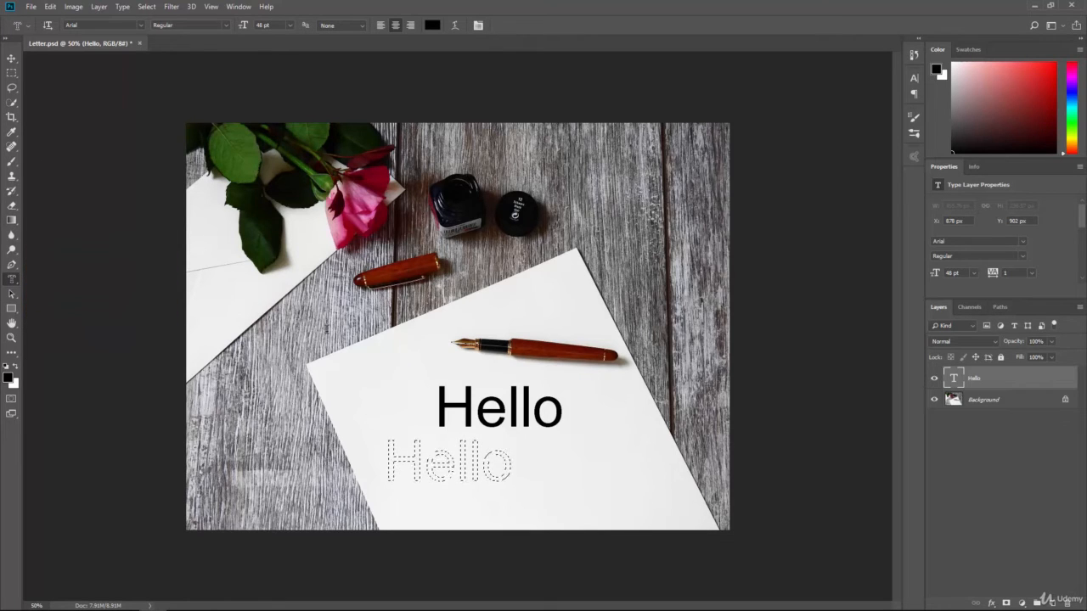
Step: Clear the text-shaped selection, then select the "Hello" text and show its character and paragraph settings
key(ctrl+d)
double_click(473, 410)
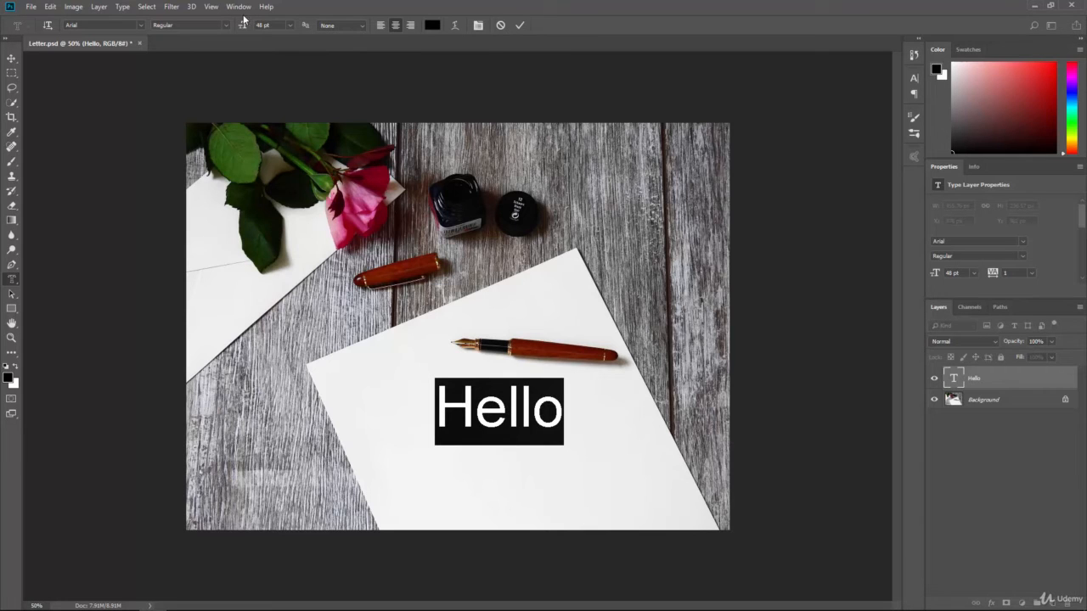
click(232, 8)
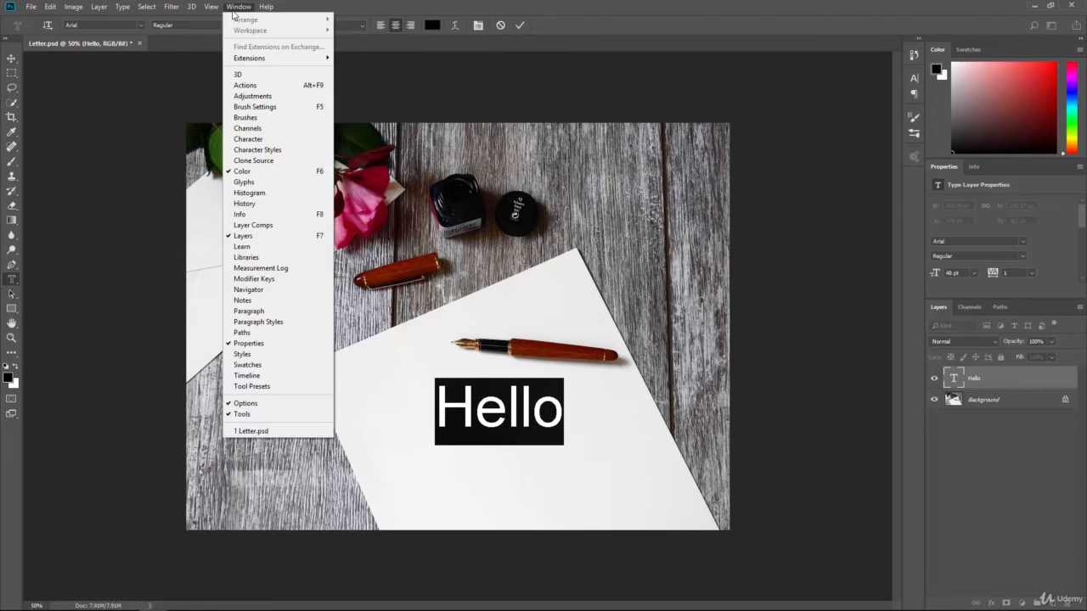
click(248, 138)
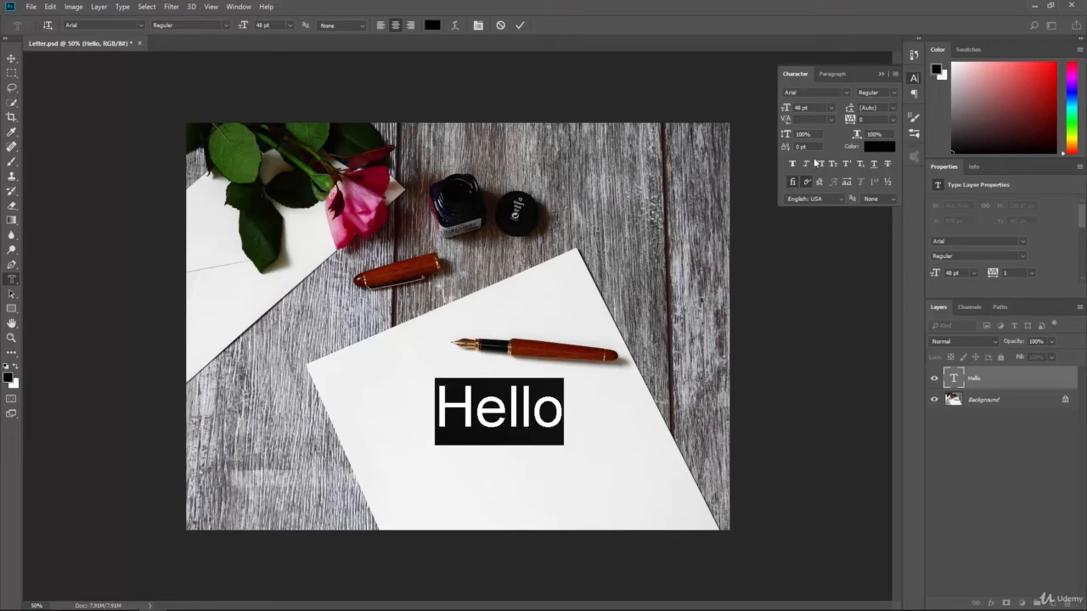
click(834, 75)
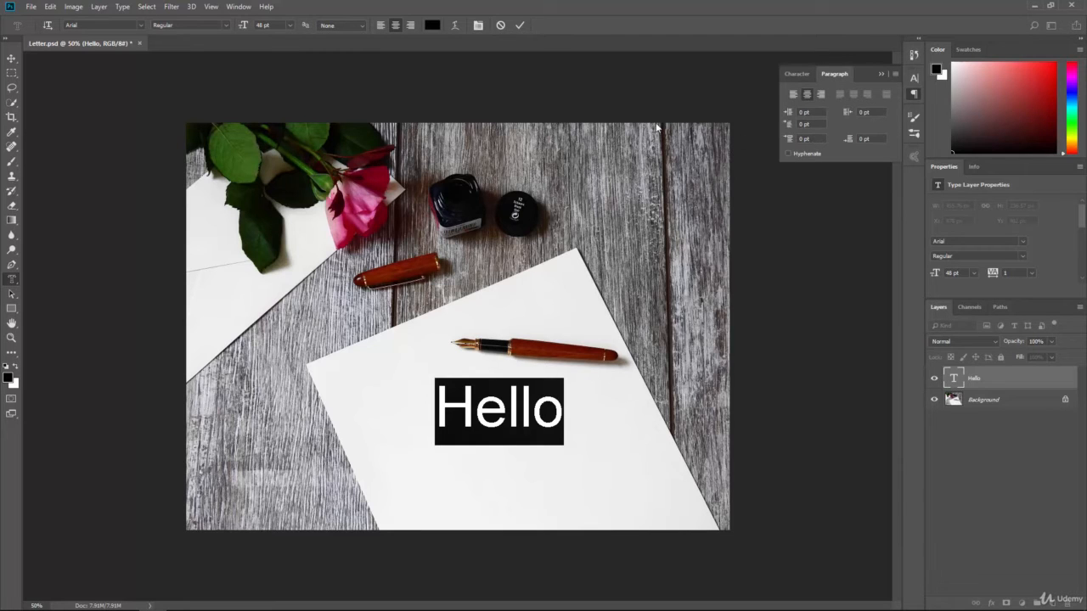
Step: Look at the character styles and paragraph styles available for the selected "Hello" text
click(239, 6)
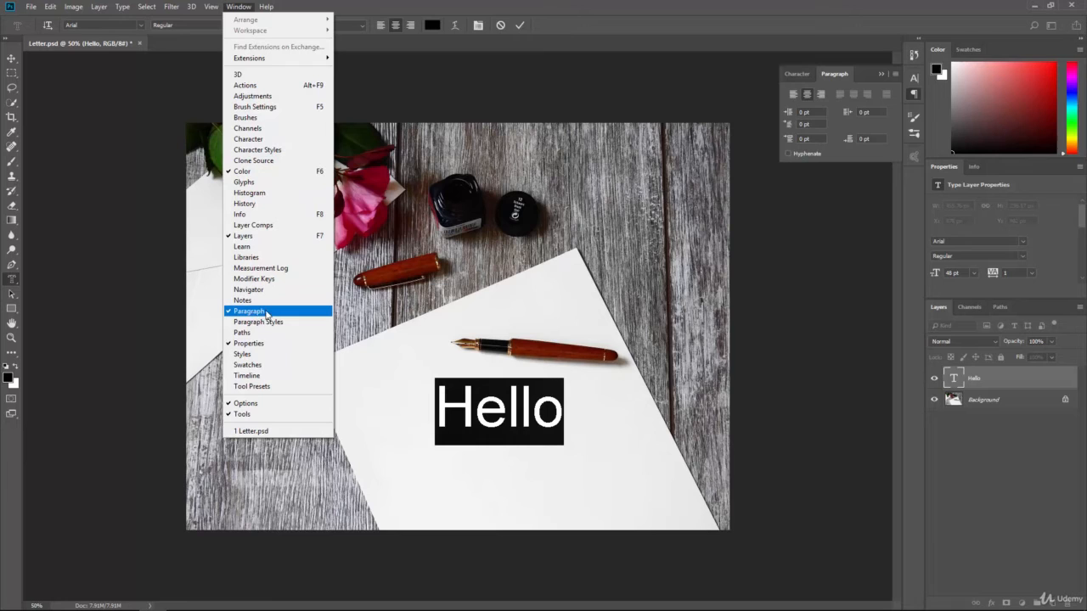
click(287, 150)
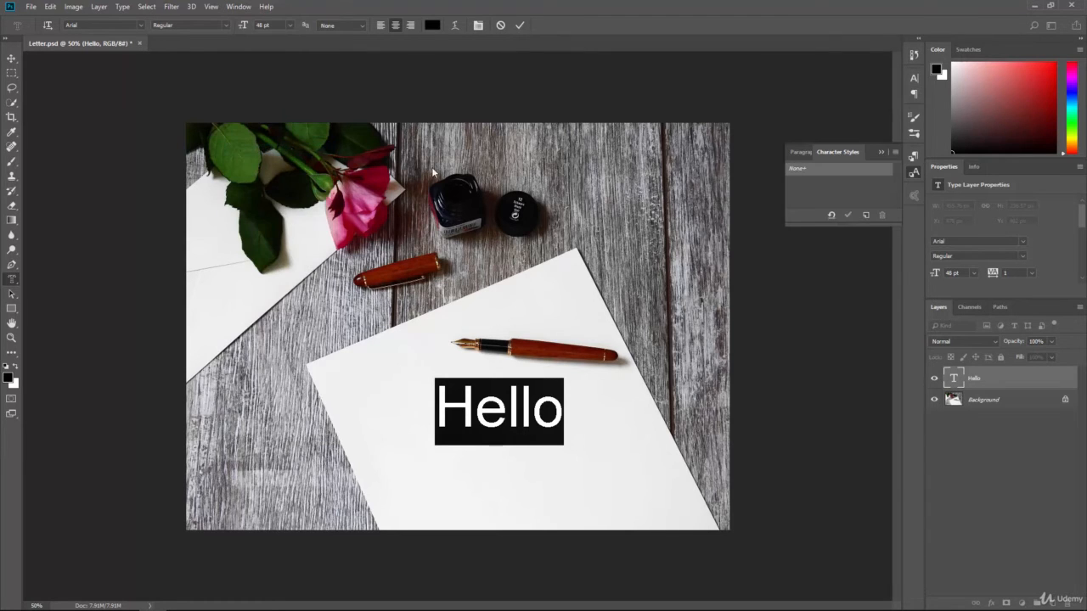
click(799, 152)
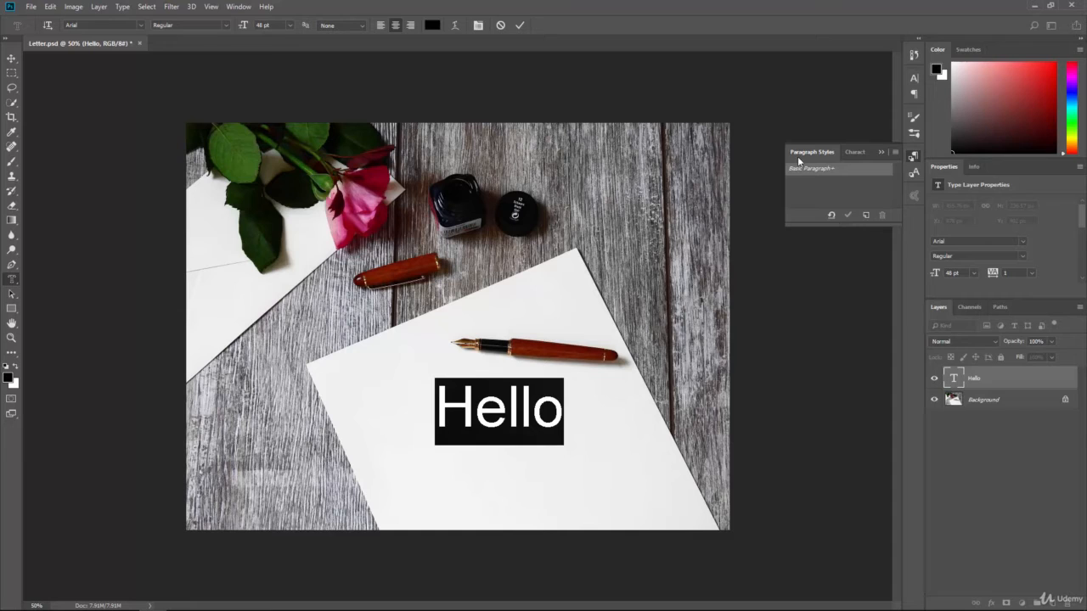
click(851, 153)
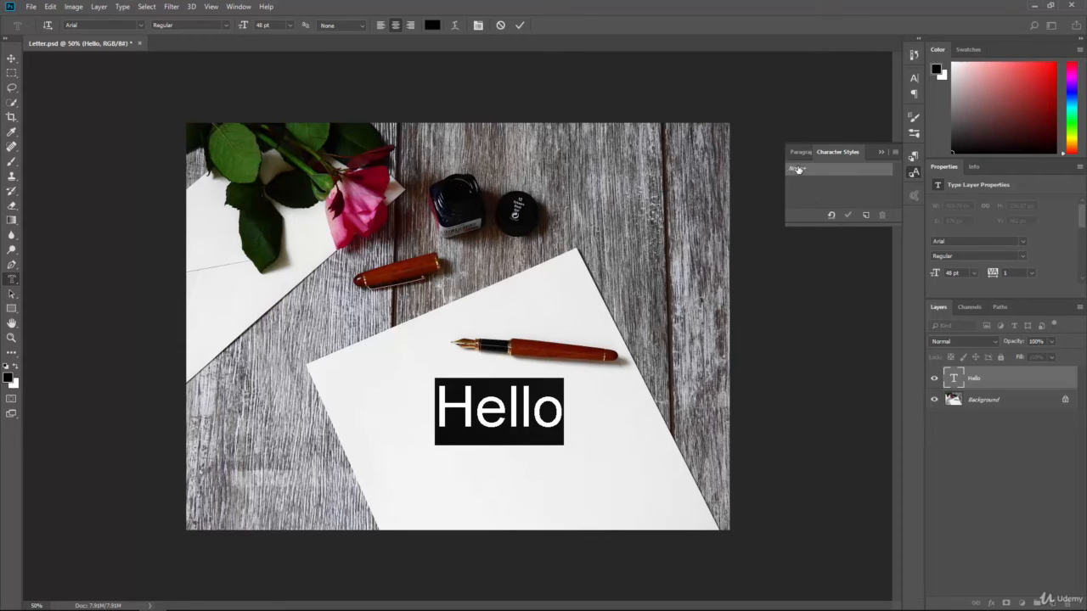
Step: Browse the glyphs of Arial Regular, covering the entire font and the Greek set
click(246, 6)
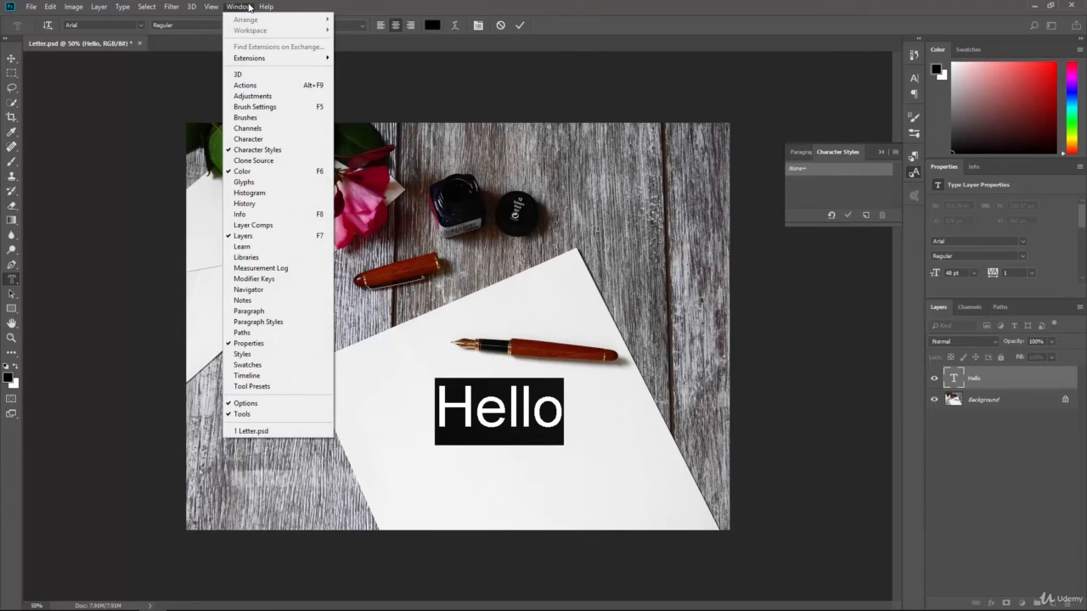
click(242, 182)
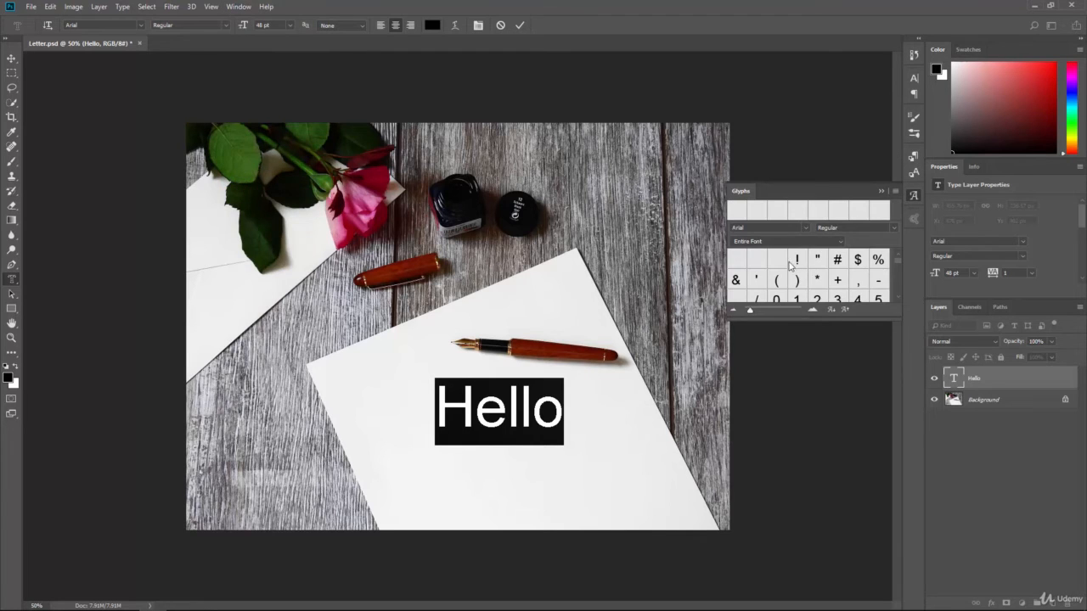
scroll(807, 268, down, 10)
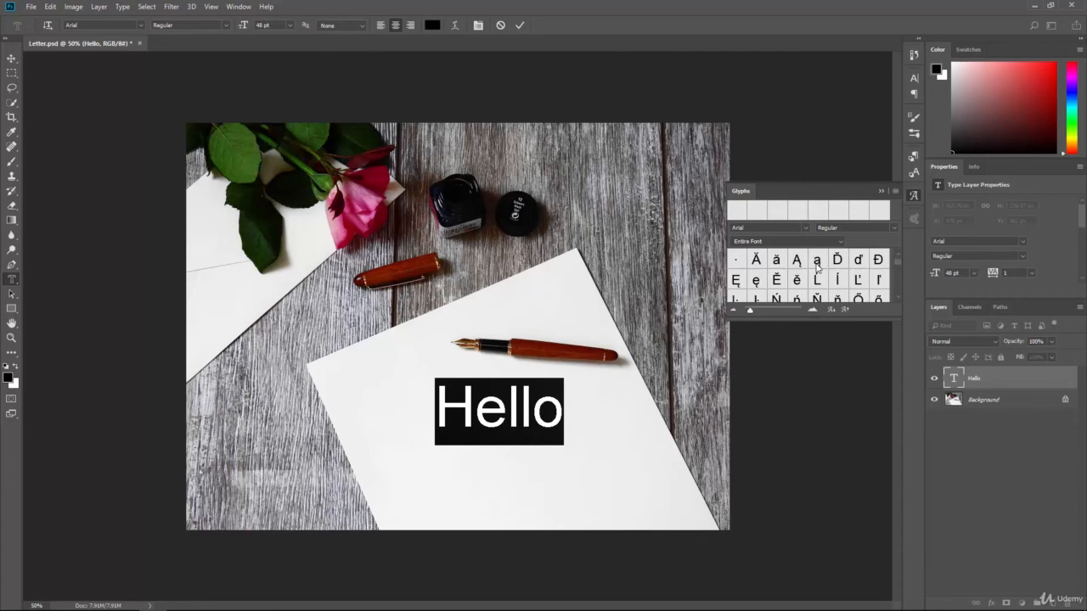
scroll(806, 263, down, 5)
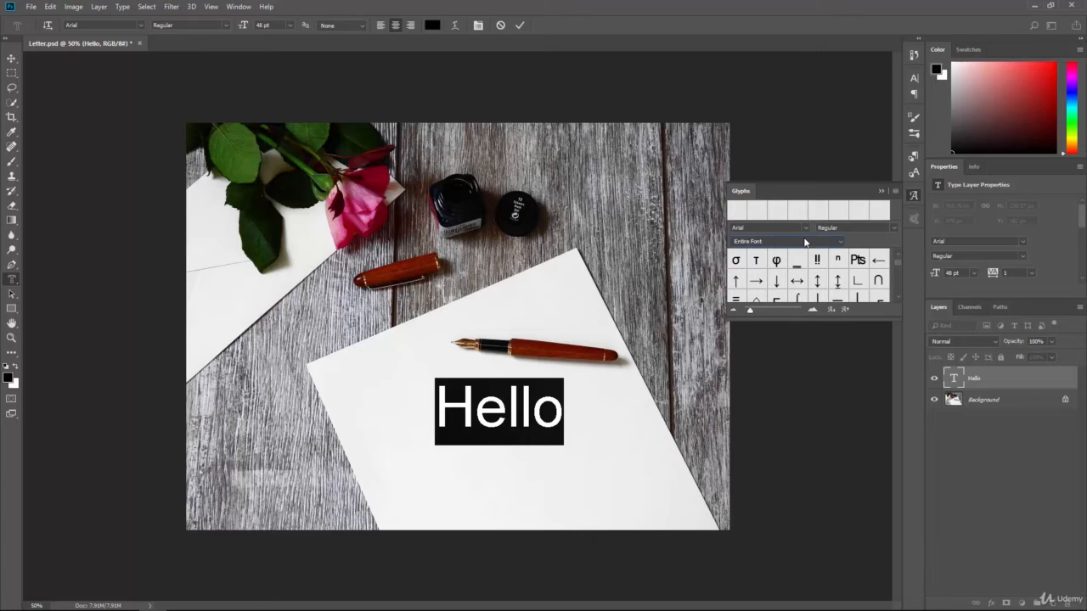
click(805, 243)
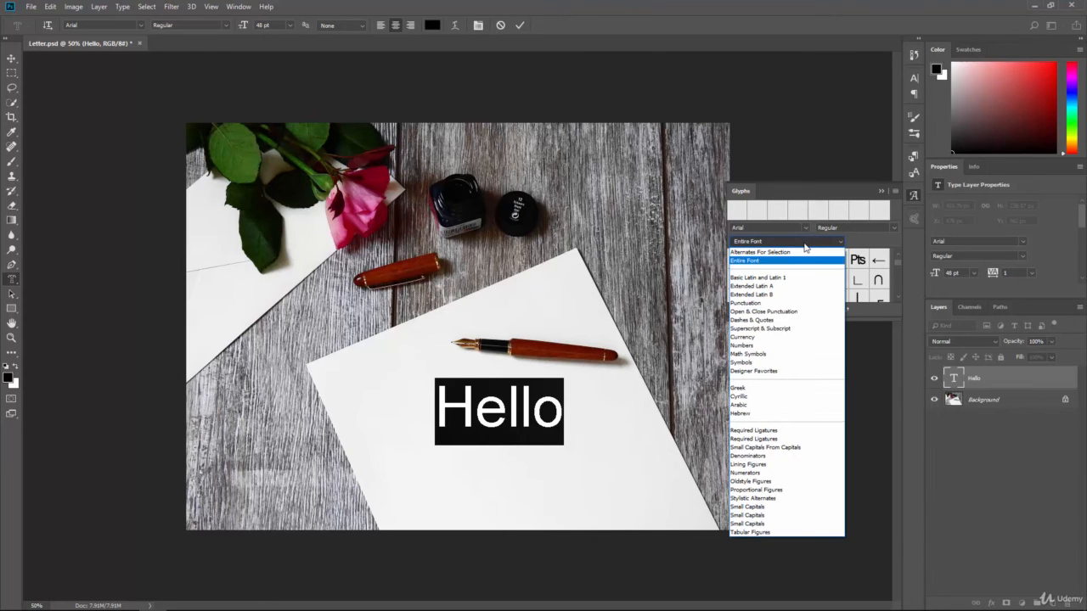
click(760, 388)
scroll(830, 280, down, 8)
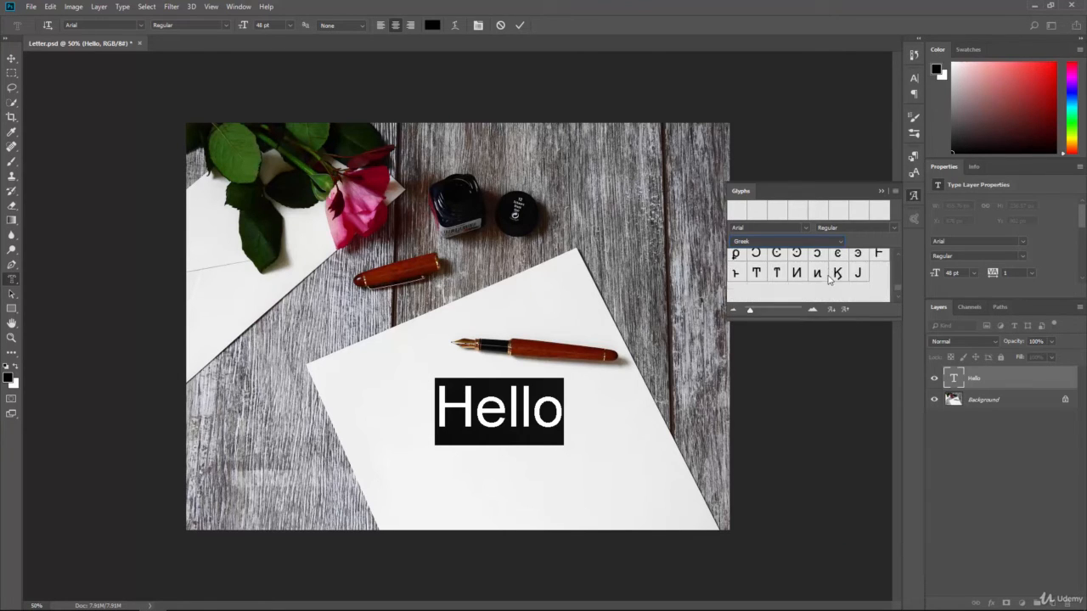
scroll(830, 280, up, 3)
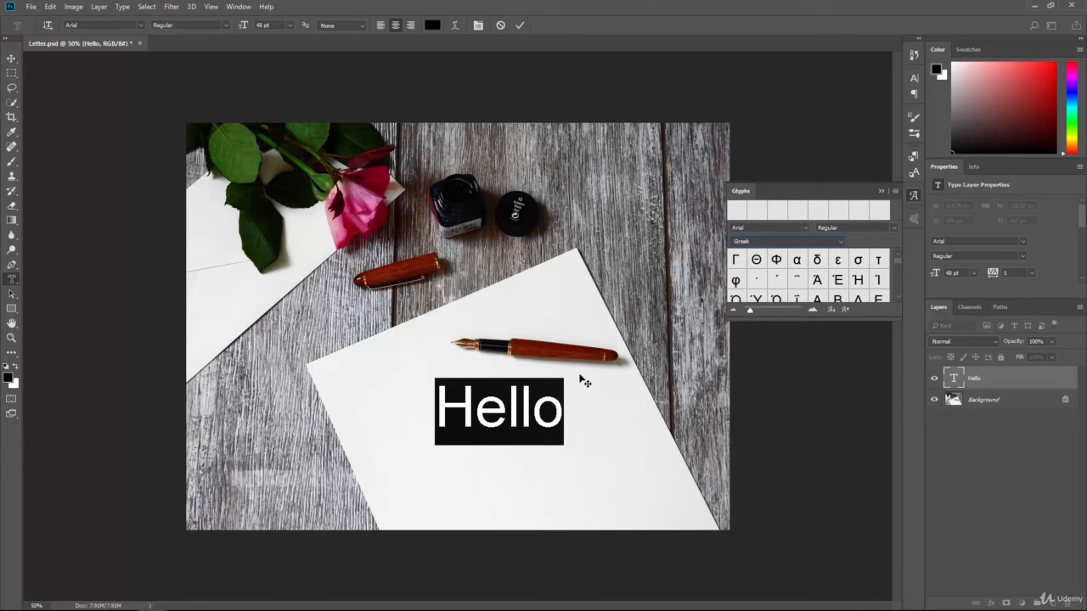
Step: Limit the displayed Arial glyphs to Math Symbols and look through them
click(788, 244)
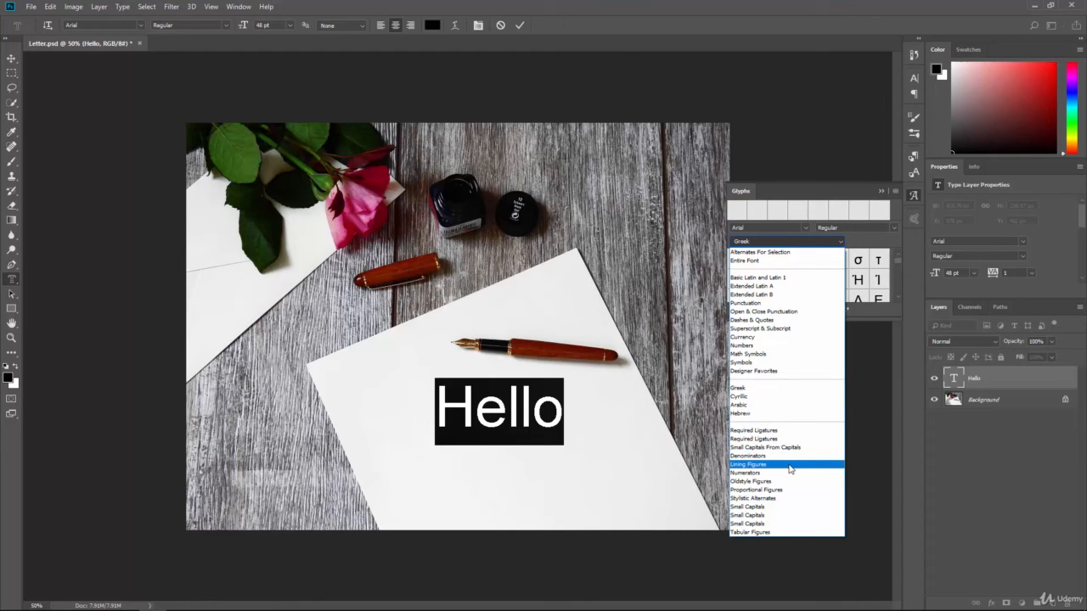
click(778, 356)
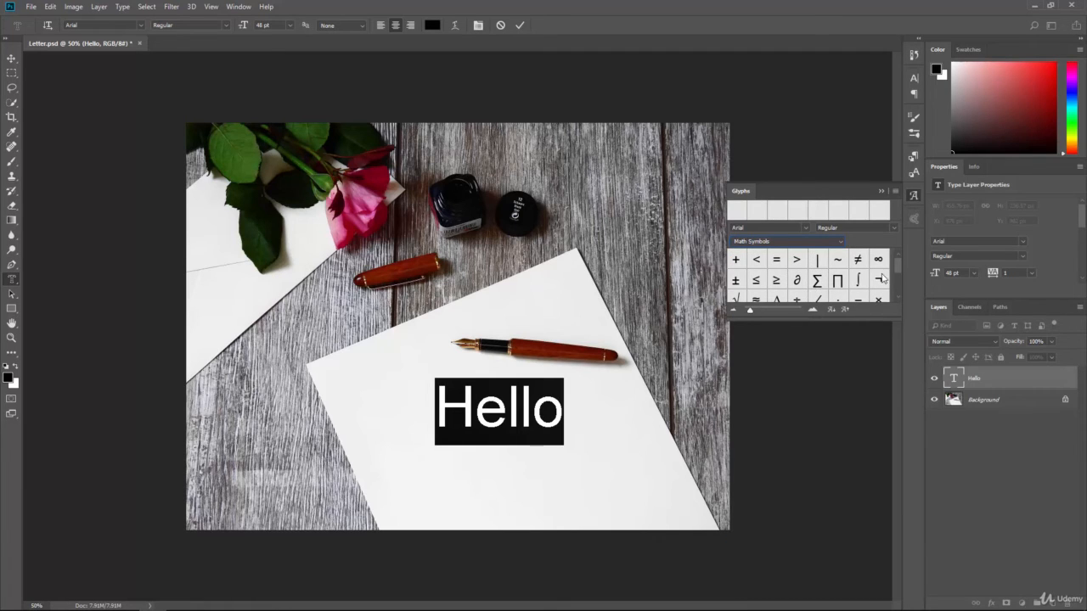
mouse_move(898, 270)
mouse_down()
mouse_move(895, 291)
mouse_move(894, 254)
mouse_up()
click(819, 284)
double_click(818, 281)
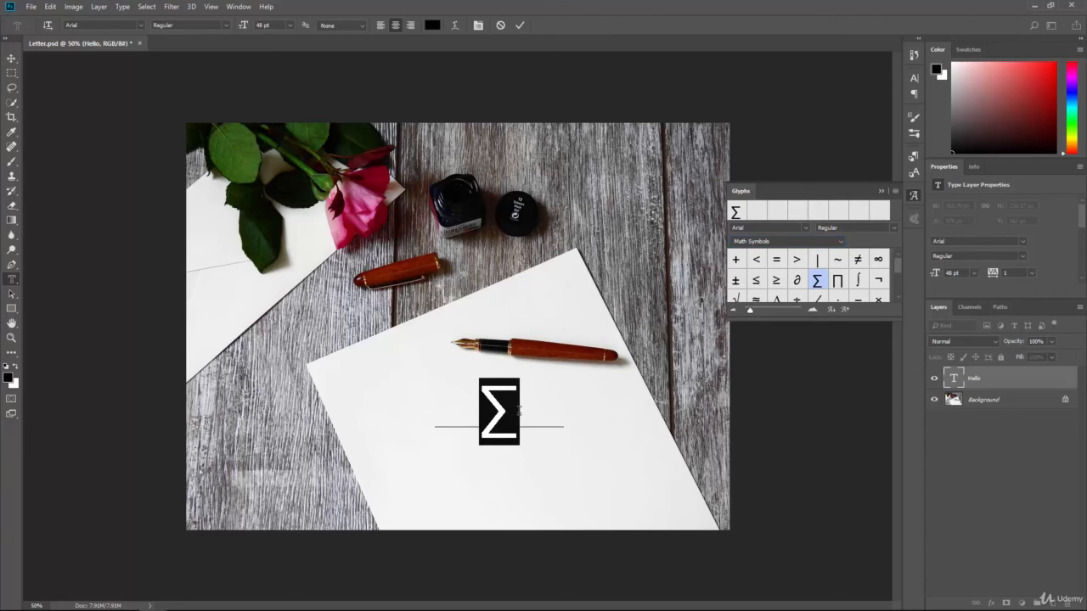
click(520, 411)
key(Escape)
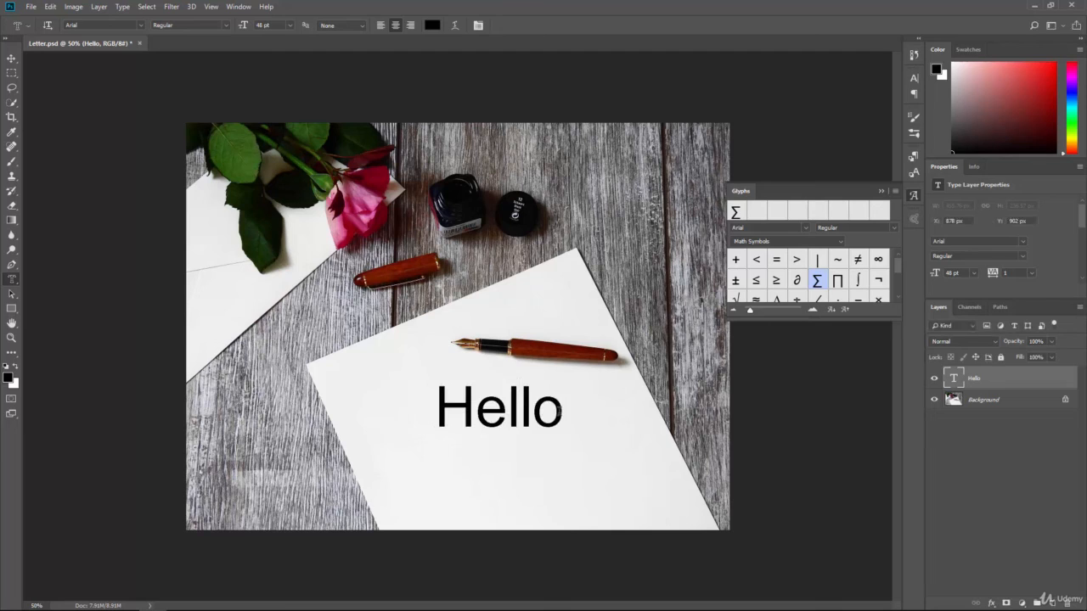
Step: Append the math glyphs ∑, ∏ and ∫ to the end of the "Hello" text and collapse the glyph list
click(579, 418)
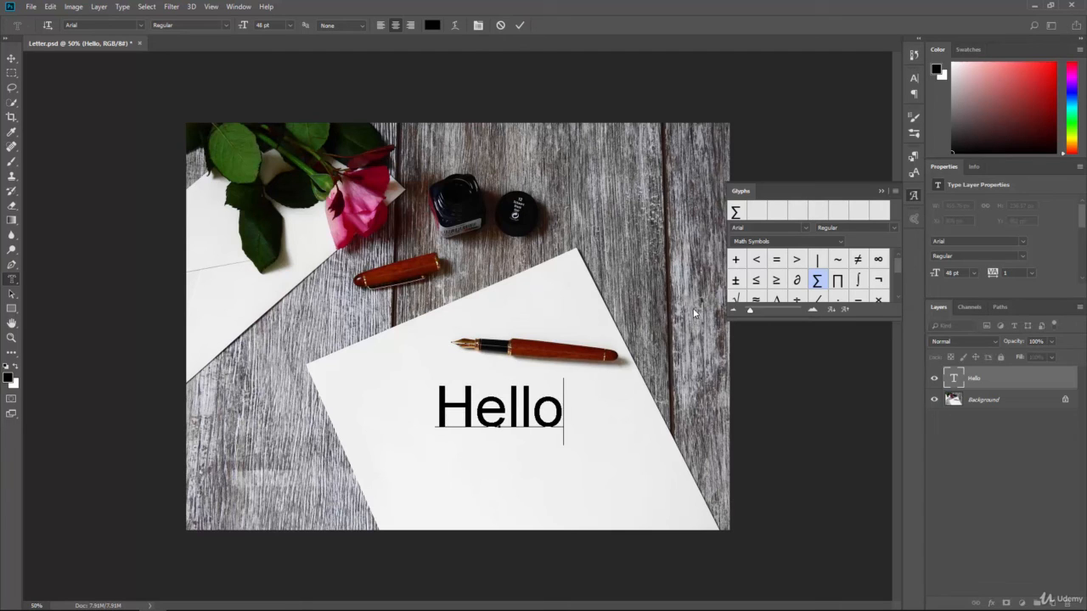
double_click(823, 284)
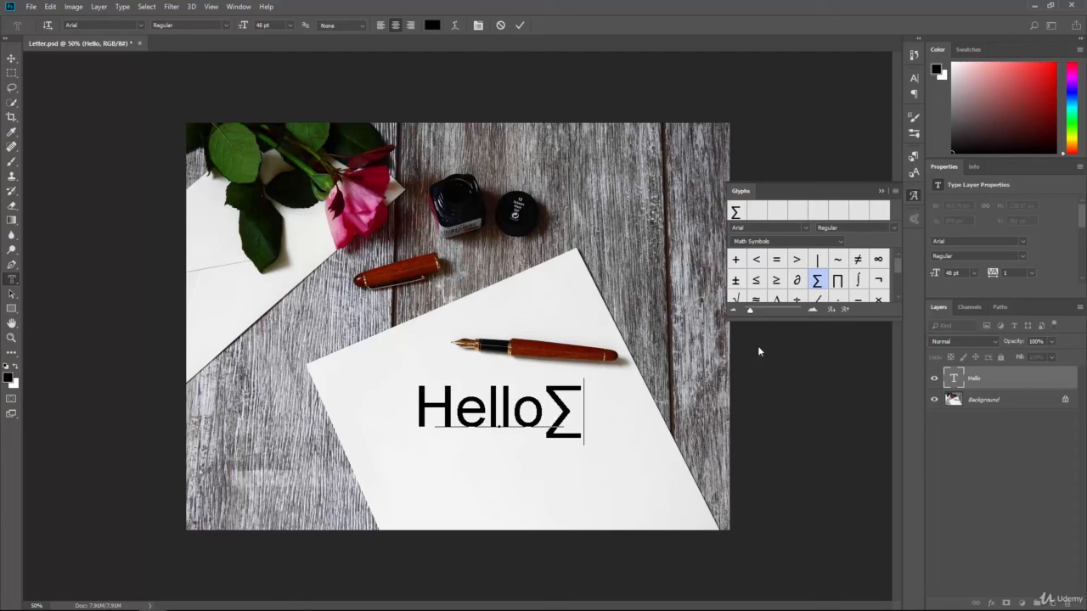
double_click(838, 281)
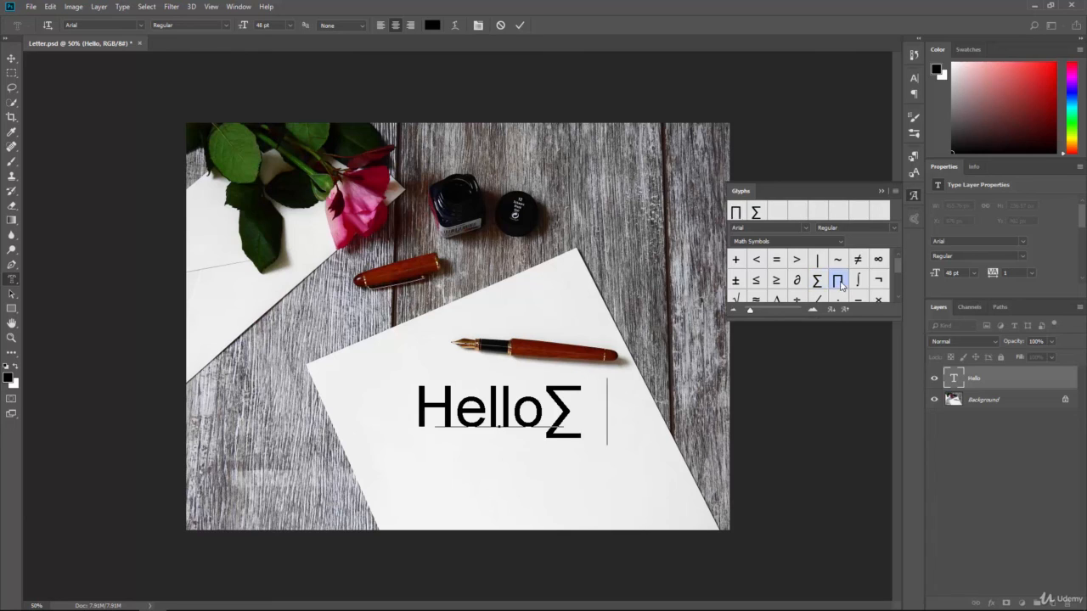
double_click(857, 280)
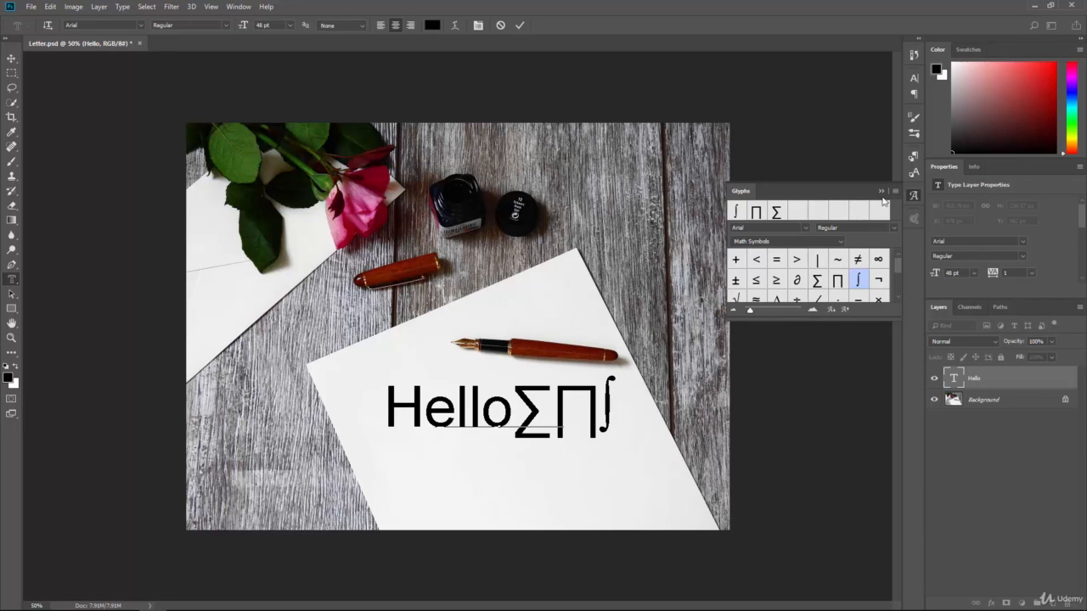
click(881, 190)
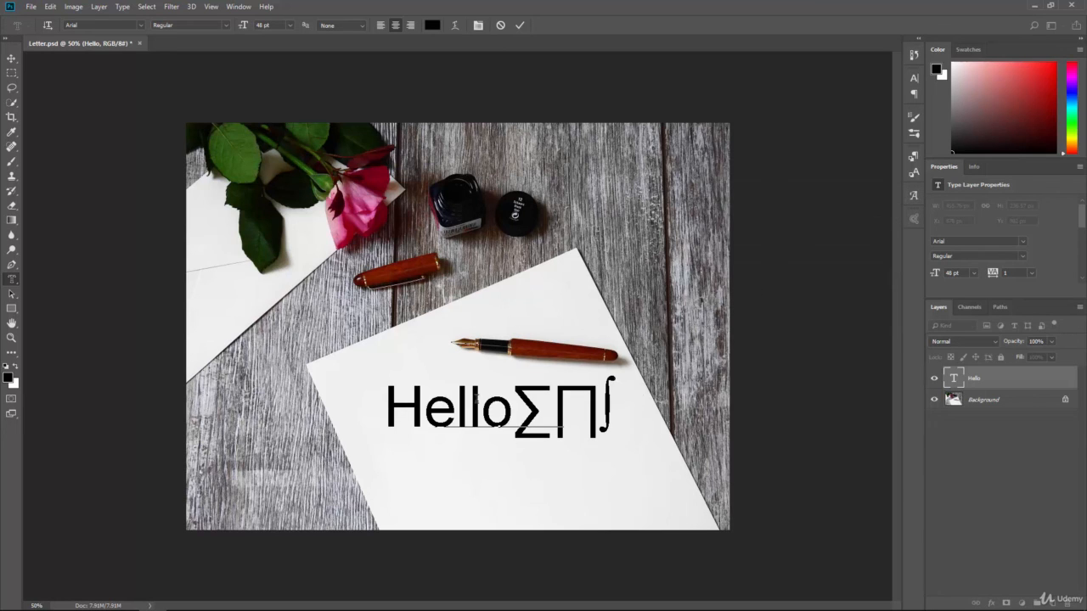